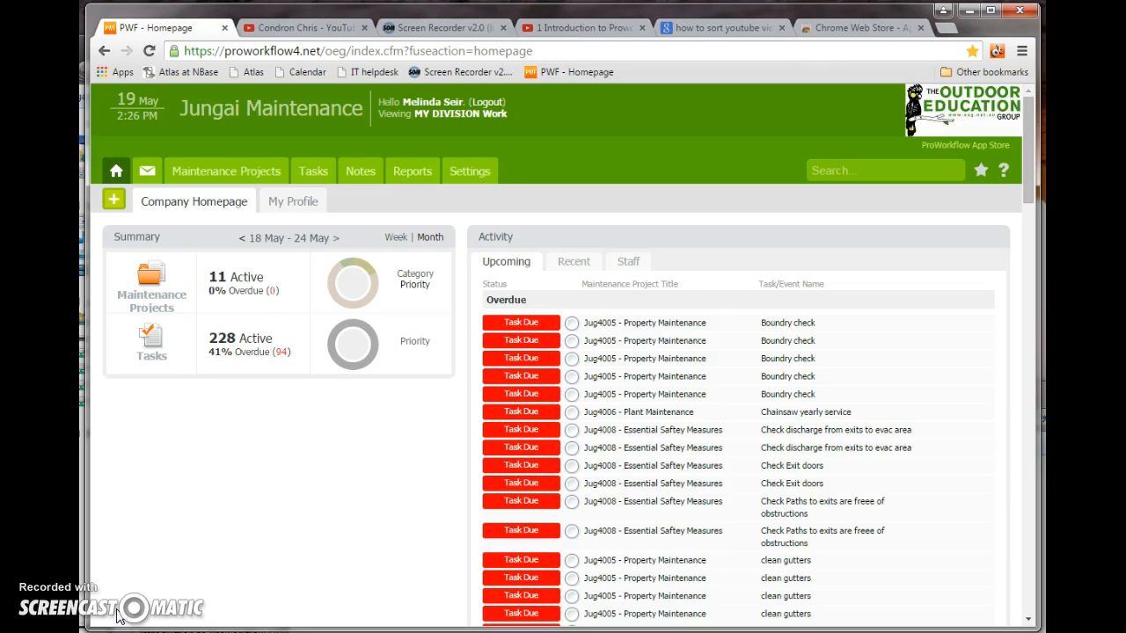
Step: Open the General Maintenance project and review its task list
left_click(215, 171)
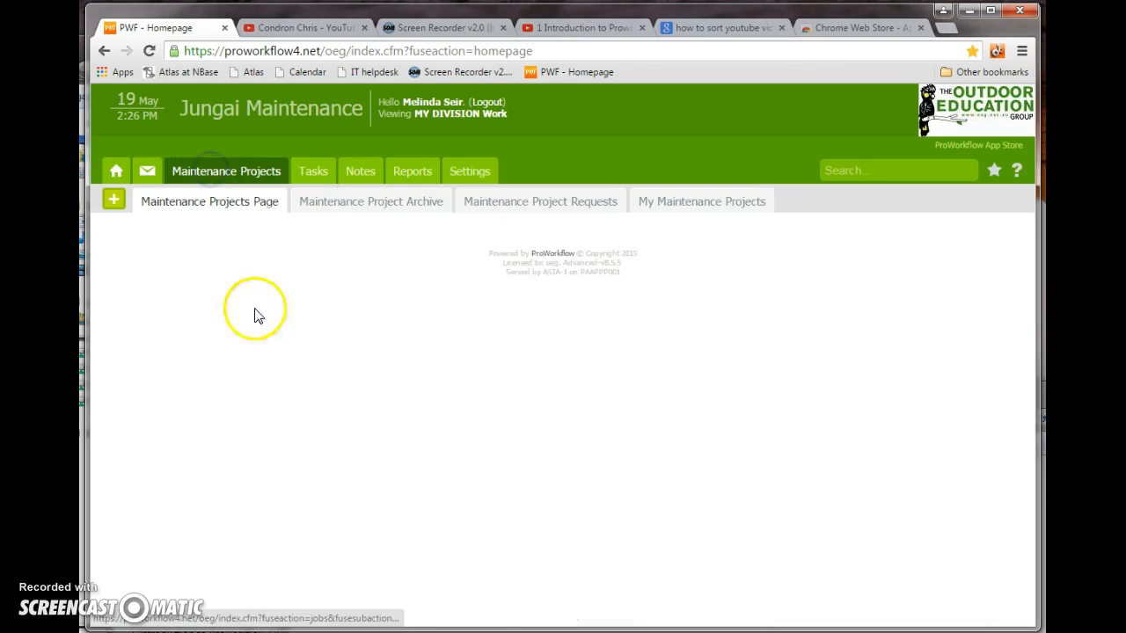
left_click(232, 384)
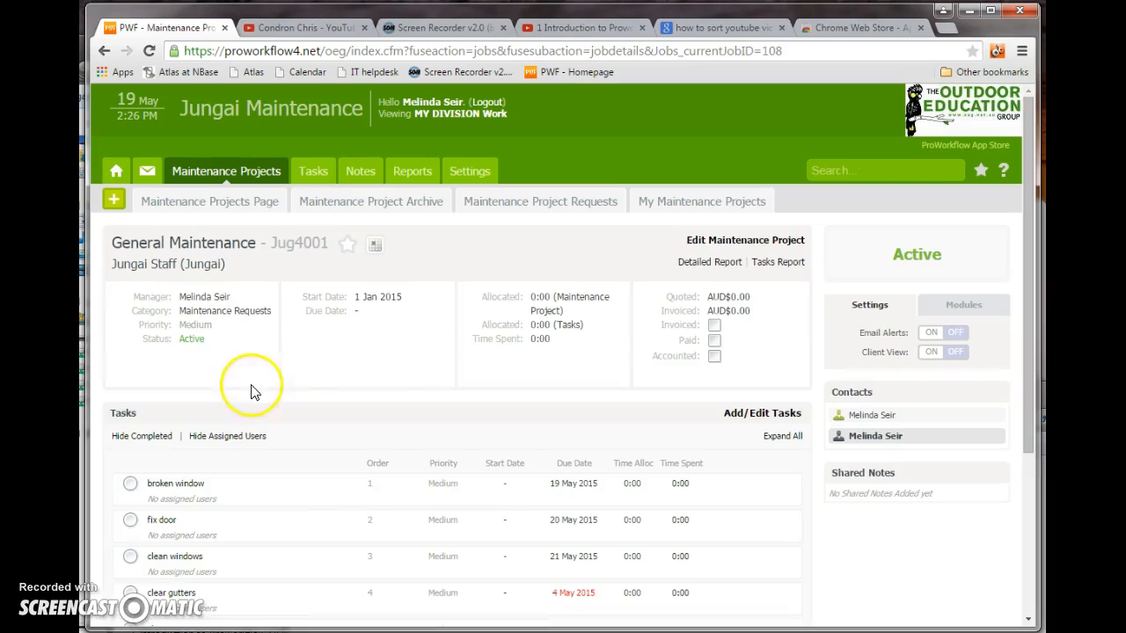
scroll(351, 392, "down", 2)
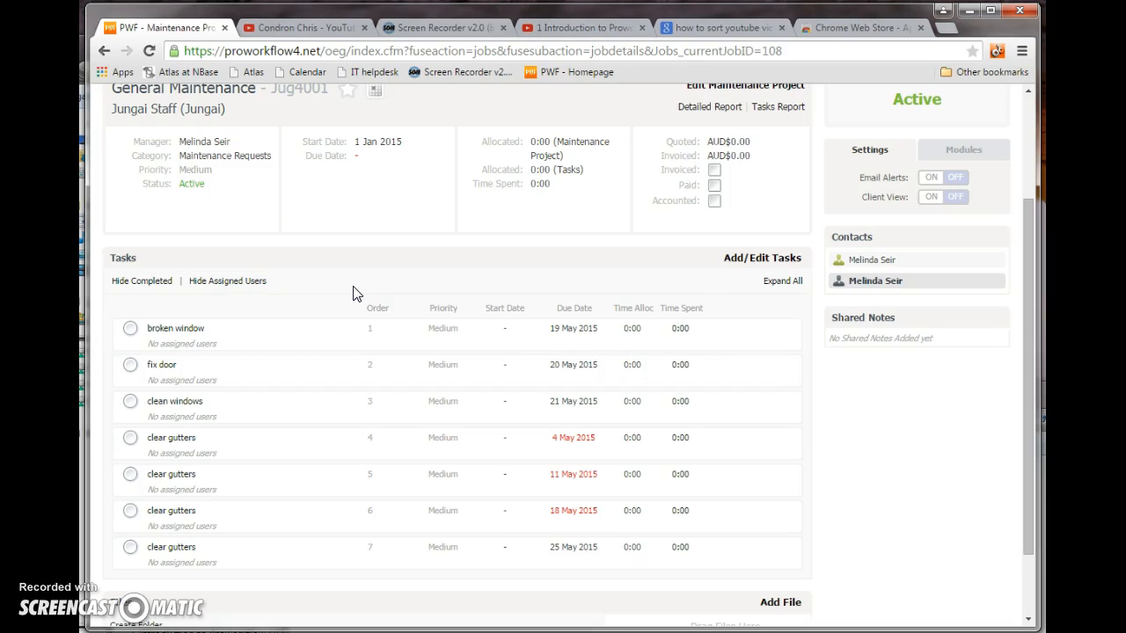
scroll(355, 294, "up", 2)
Step: Open the Water Maintenance project and show the info of the test water task due 5 Jan 2015
left_click(219, 170)
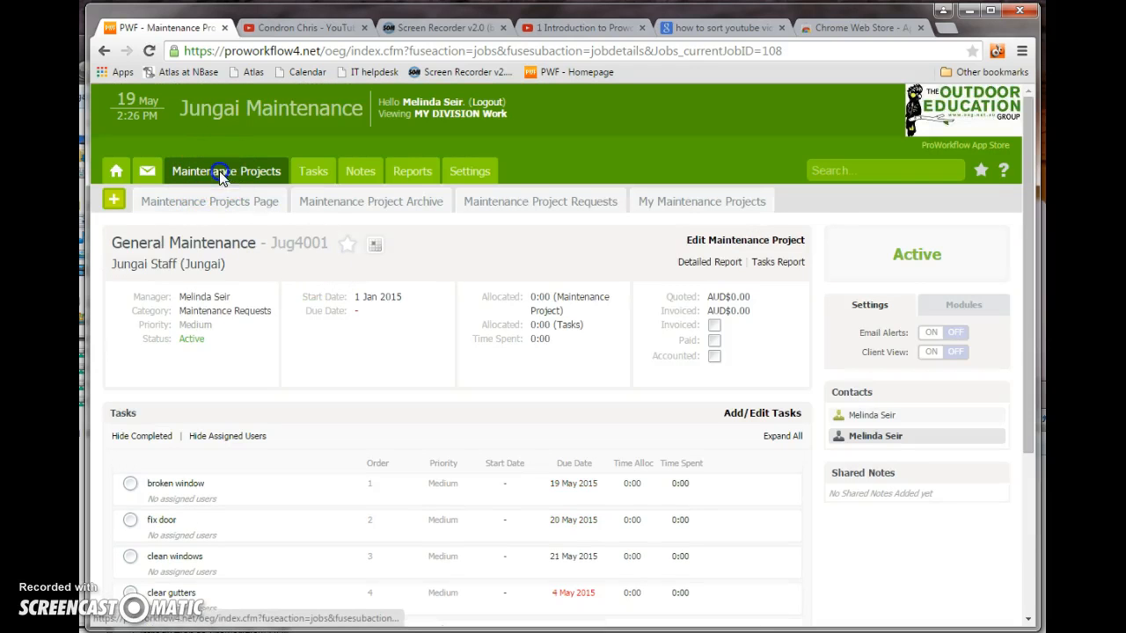
scroll(292, 519, "down", 1)
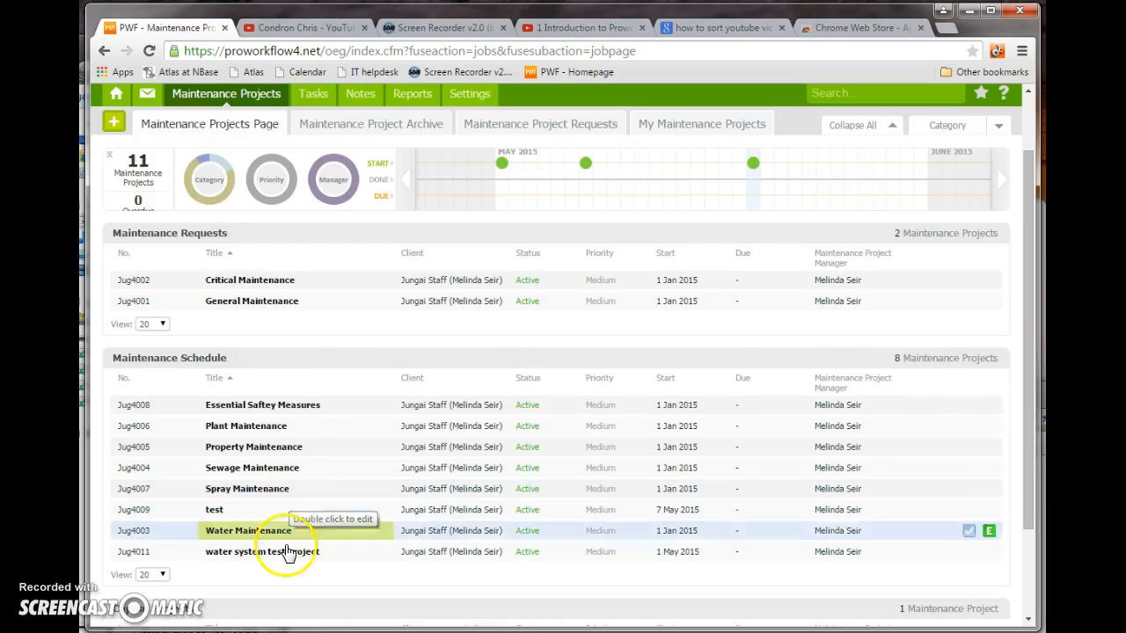
double_click(284, 532)
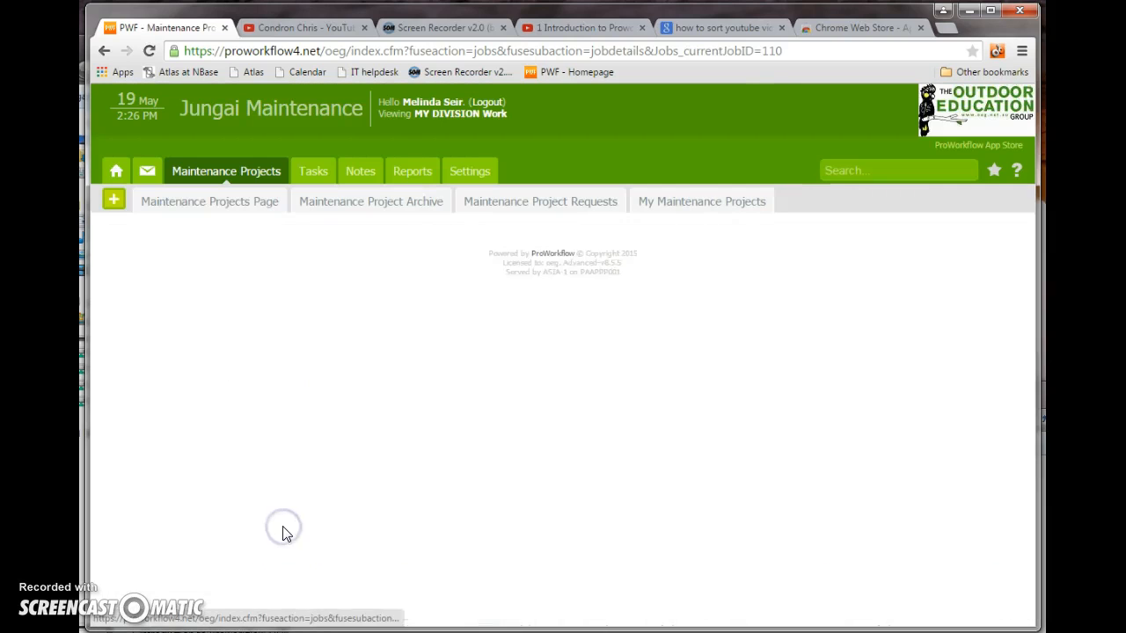
scroll(490, 447, "down", 2)
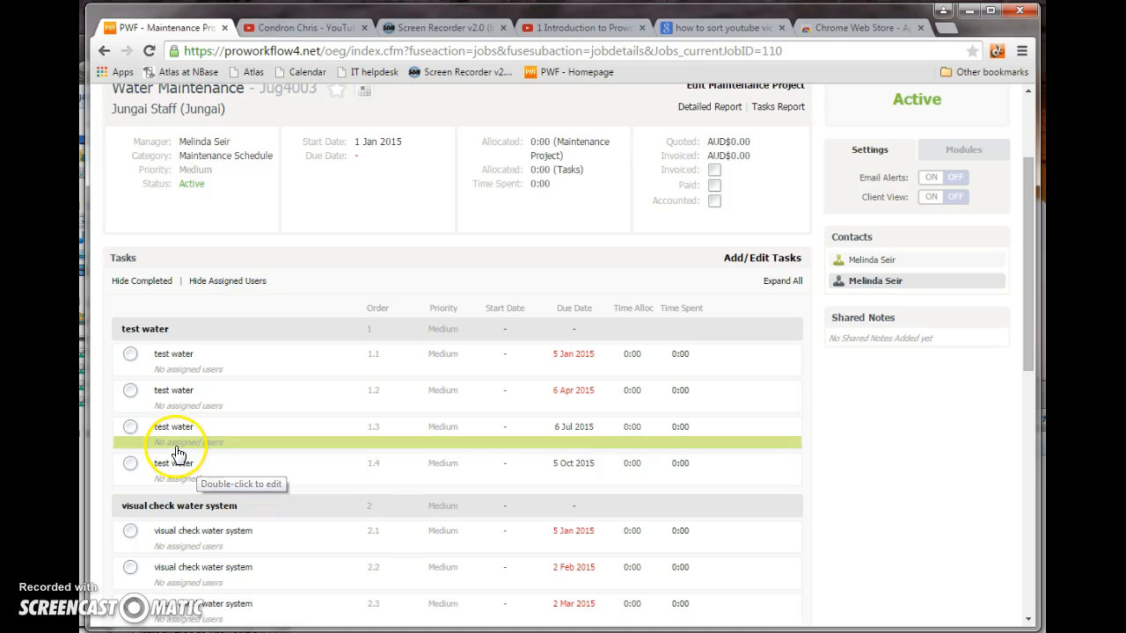
left_click(171, 356)
left_click(144, 395)
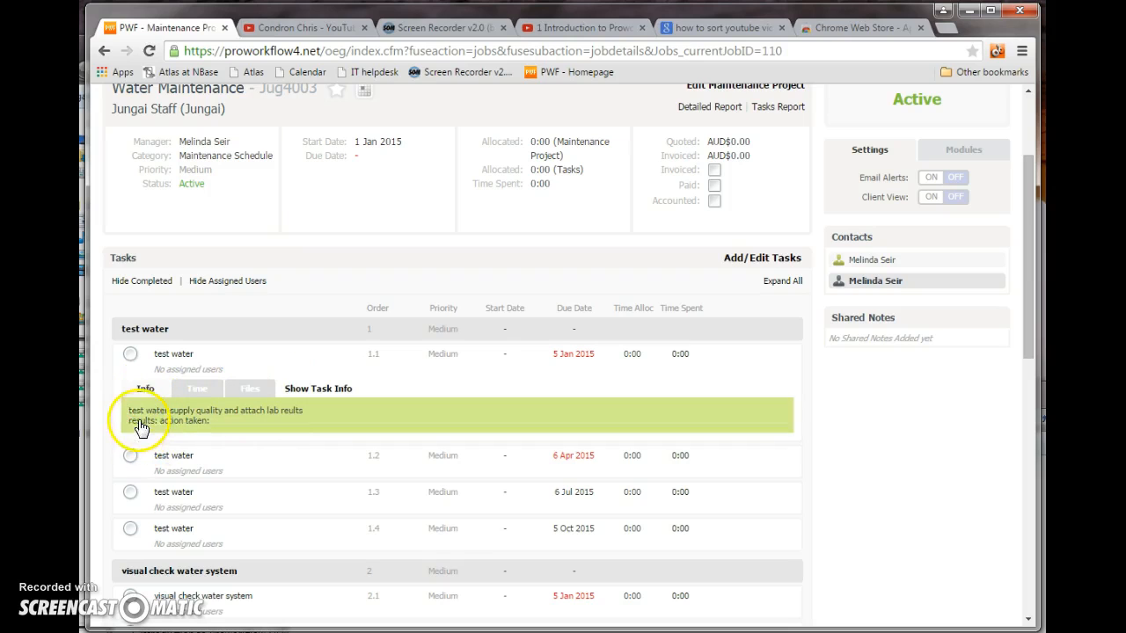
Step: Start adding a file to the 5 Jan test water task and browse to the staff member's personal folder in the Documents library
left_click(250, 391)
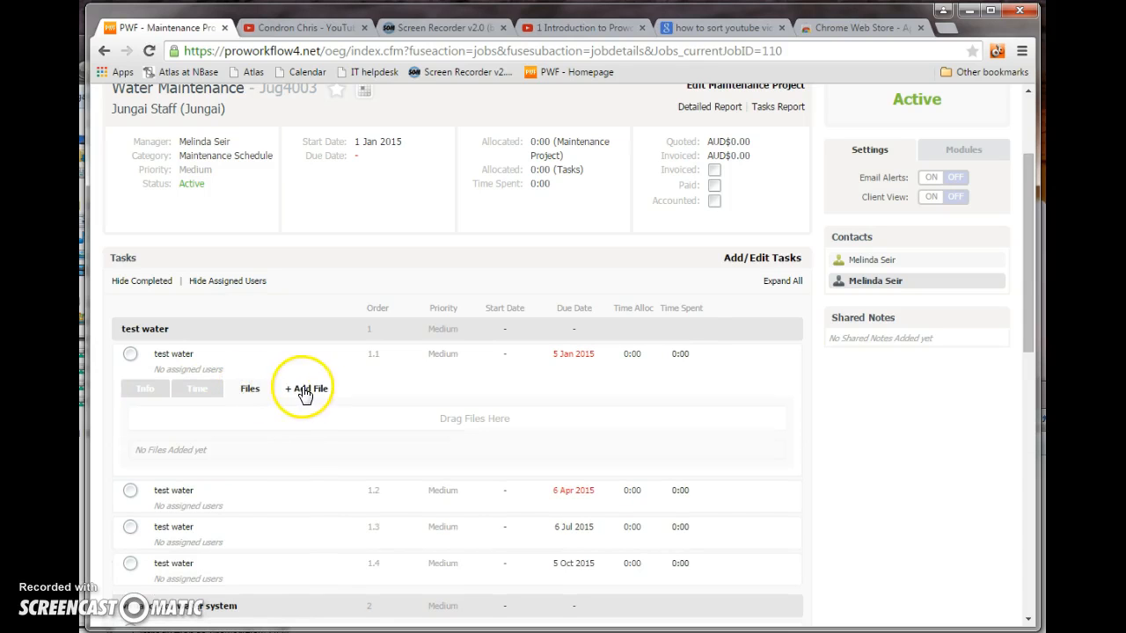
left_click(311, 391)
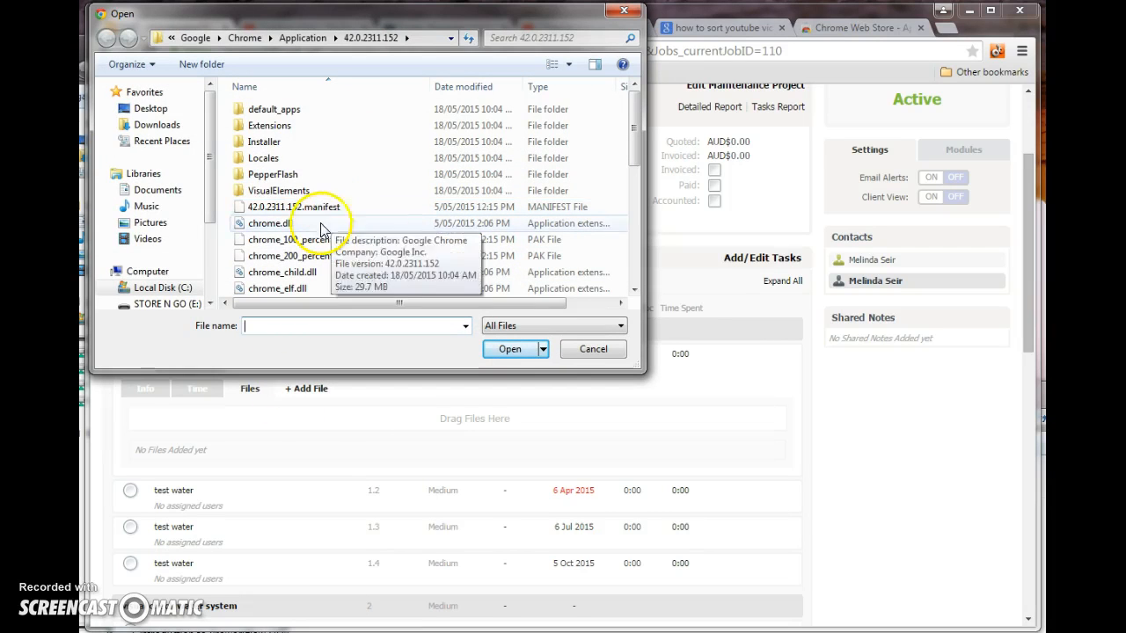
left_click(145, 190)
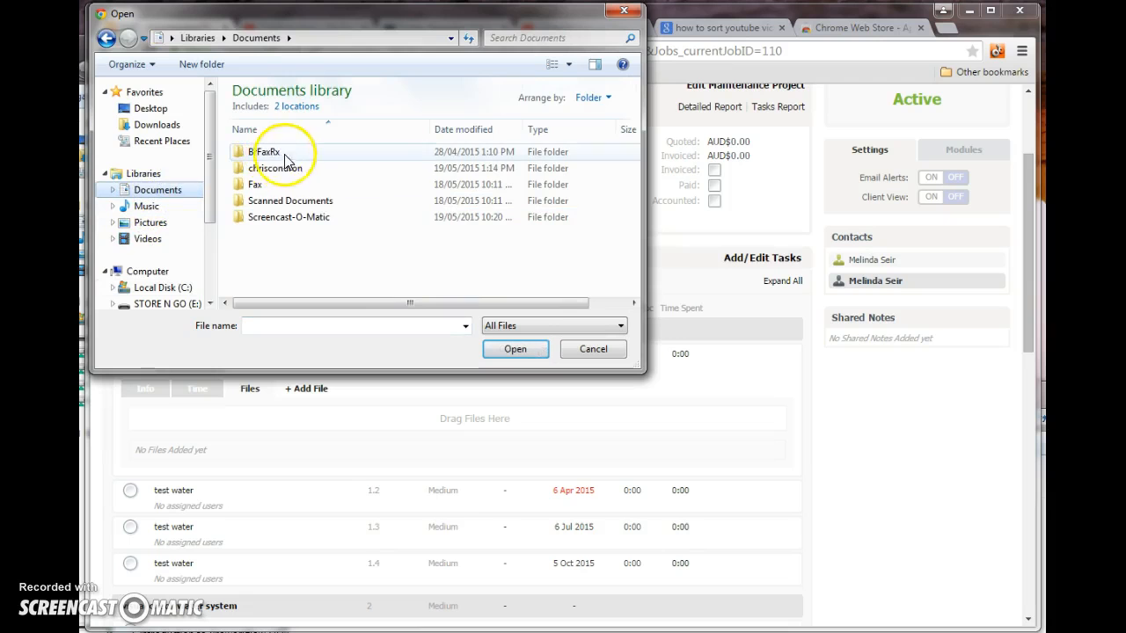
left_click(278, 171)
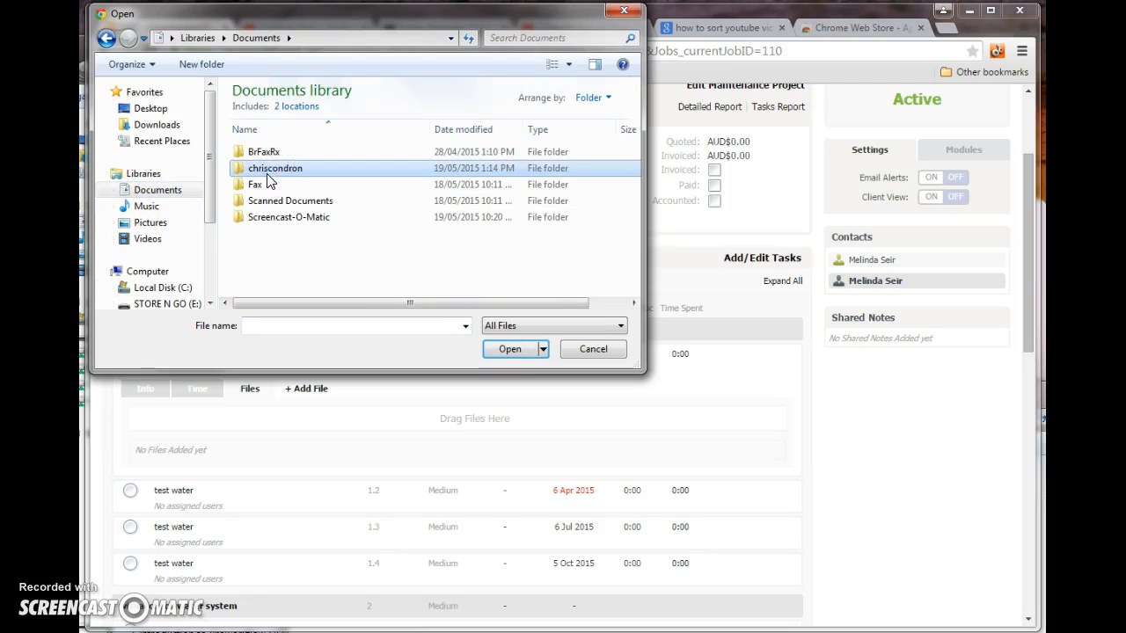
double_click(267, 174)
Step: Choose 20141007121504.pdf and upload it to the 5 Jan test water task
scroll(269, 219, "down", 3)
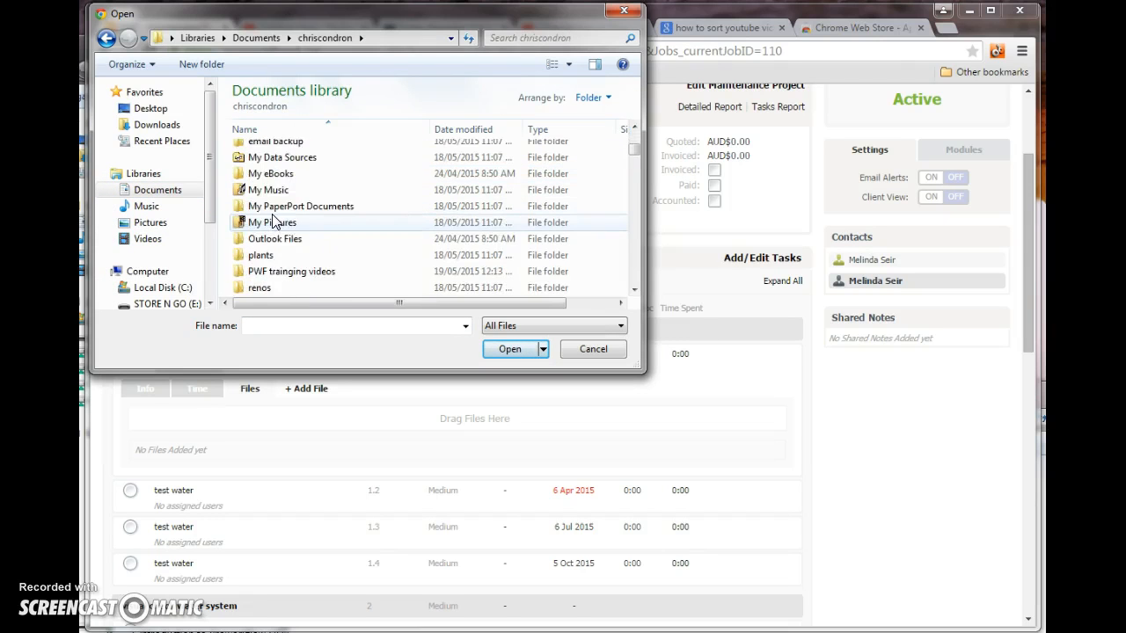
scroll(273, 221, "down", 5)
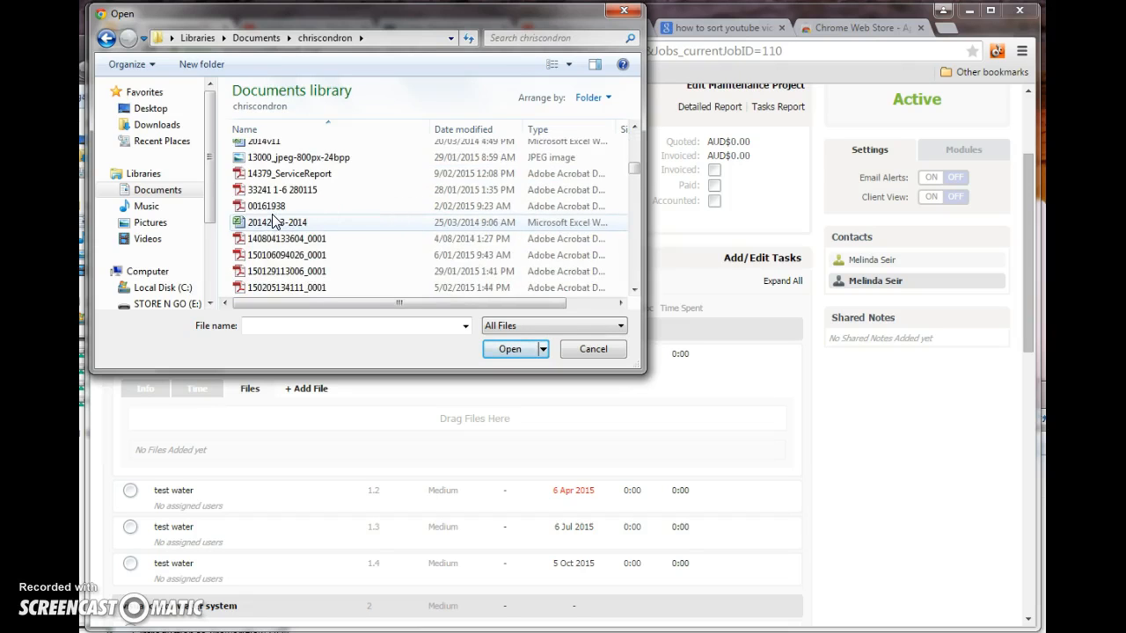
scroll(275, 220, "down", 2)
scroll(273, 224, "up", 1)
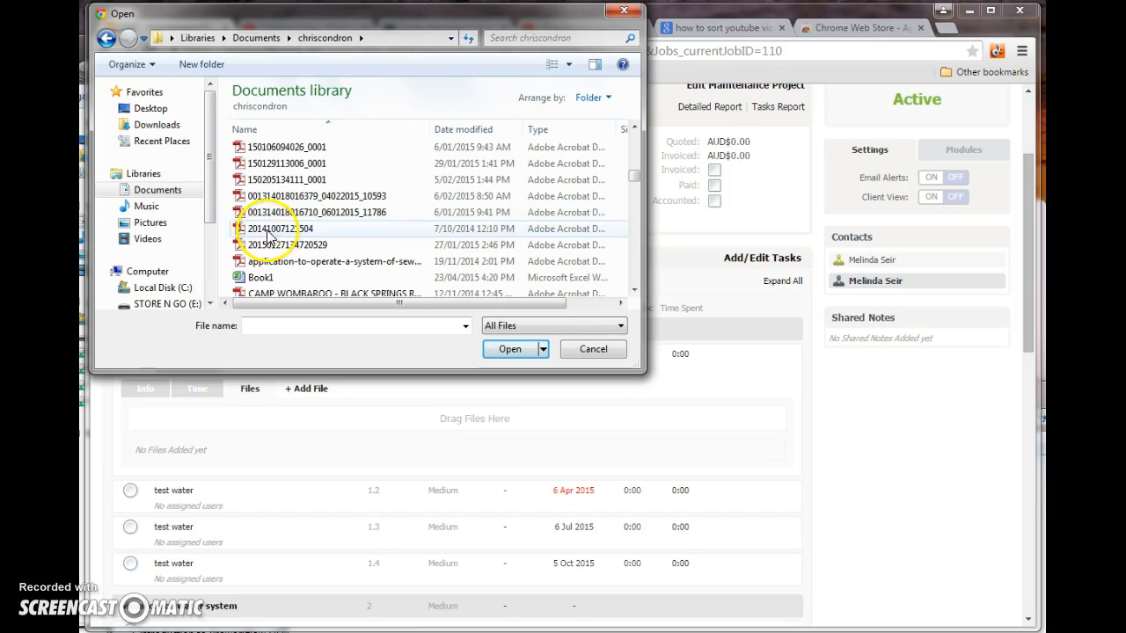
left_click(266, 228)
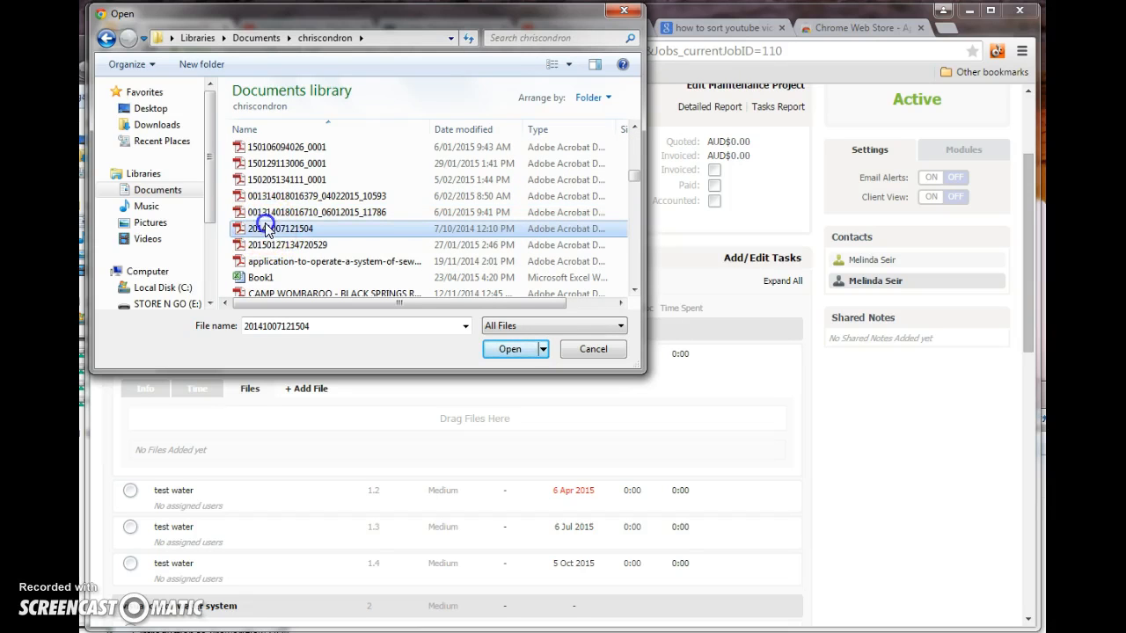
left_click(510, 350)
left_click(735, 431)
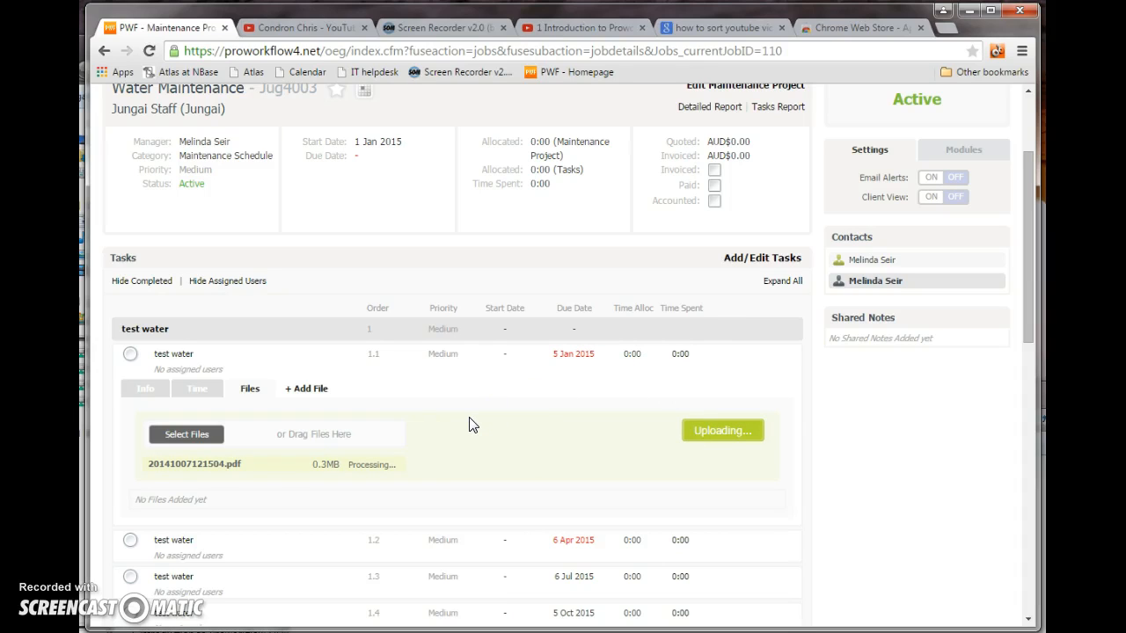
left_click(452, 415)
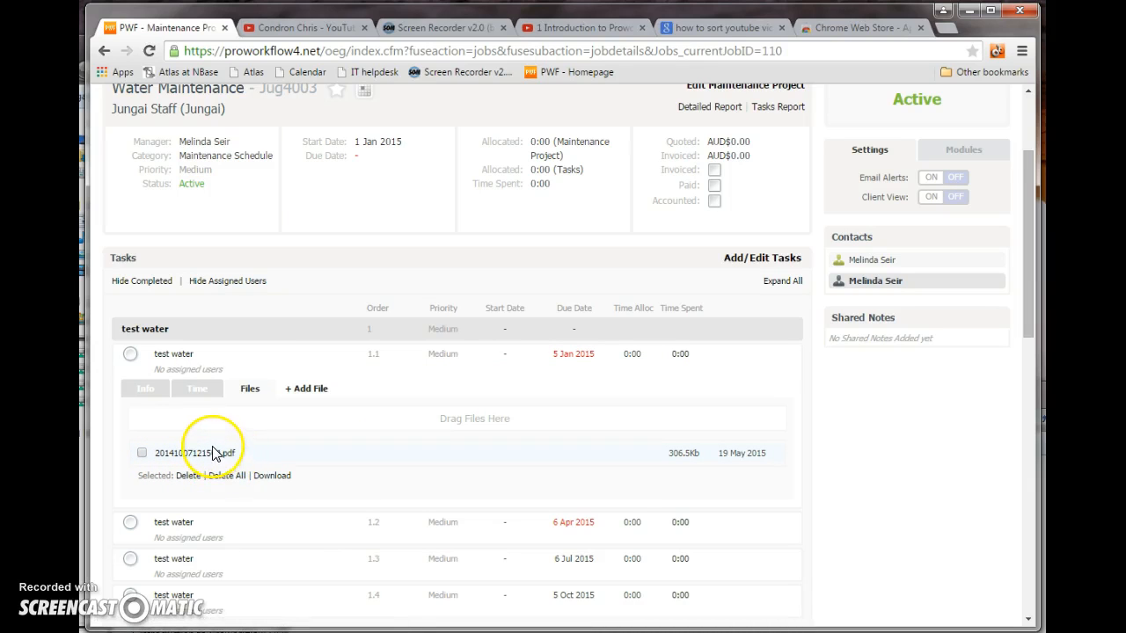
Step: In the task's info, put "action taken:" on its own line and enter the results "there was hi amounts of bacteria present"
left_click(146, 389)
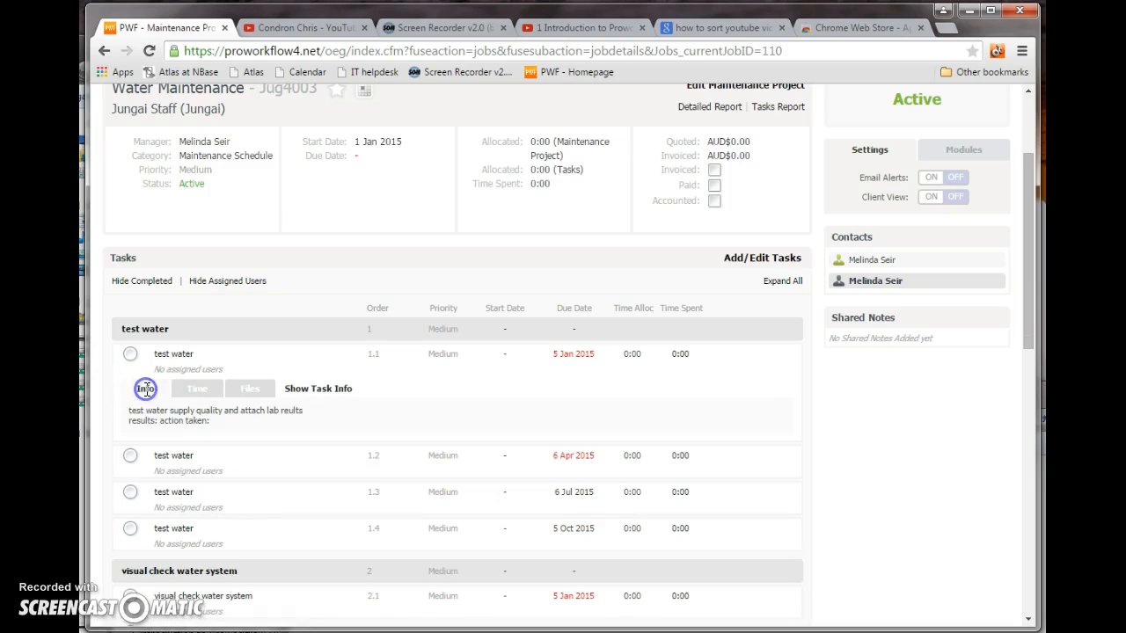
left_click(211, 422)
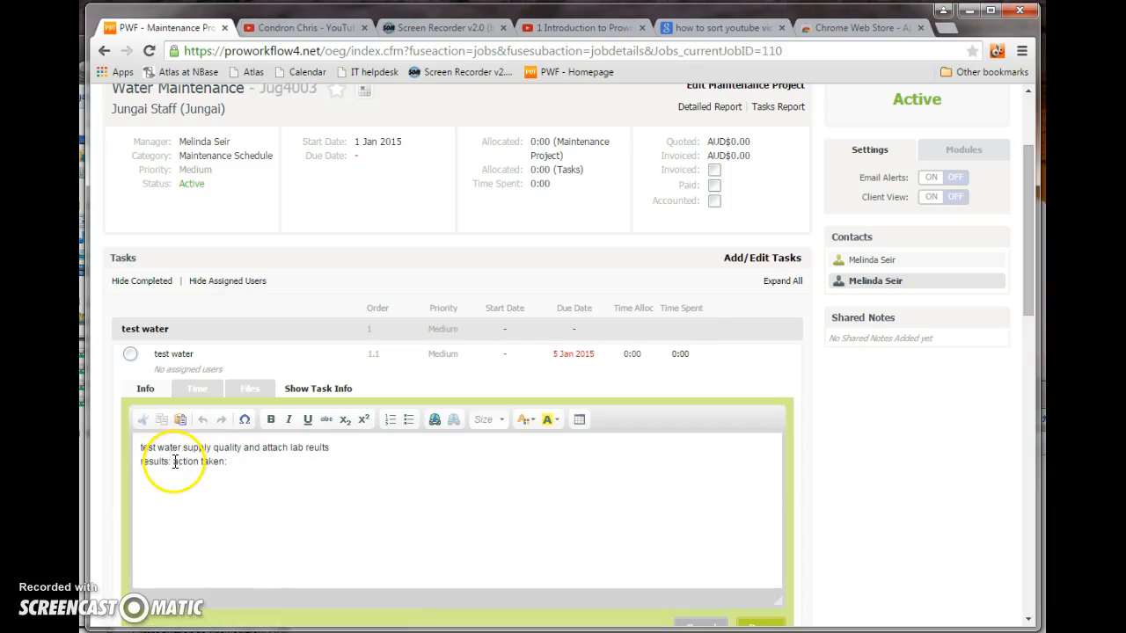
key("Return")
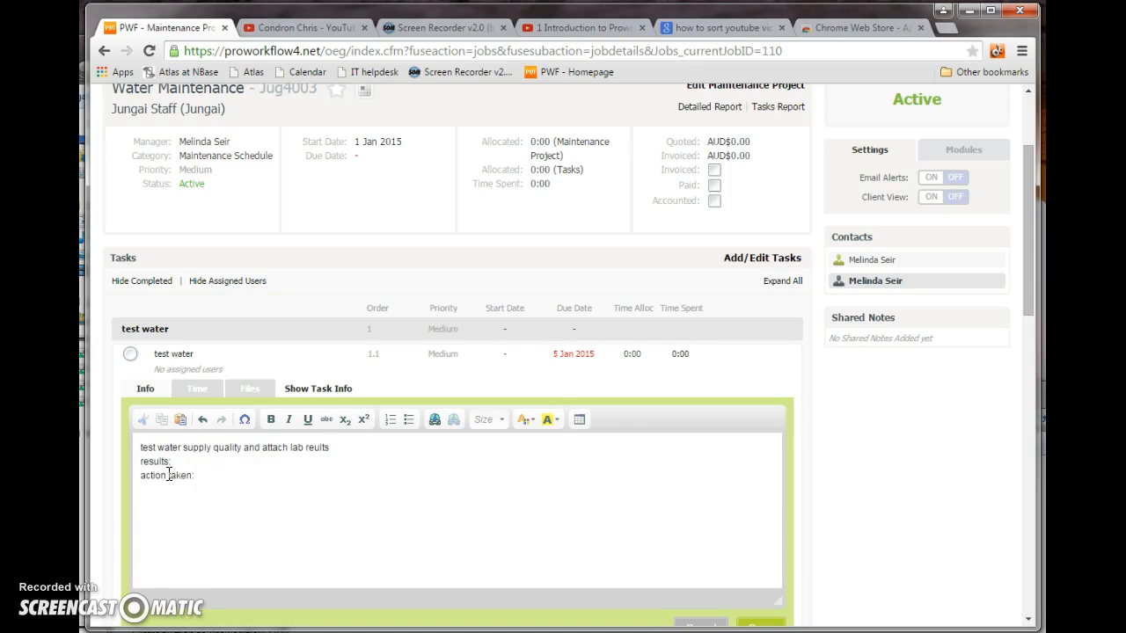
left_click(173, 462)
type("t")
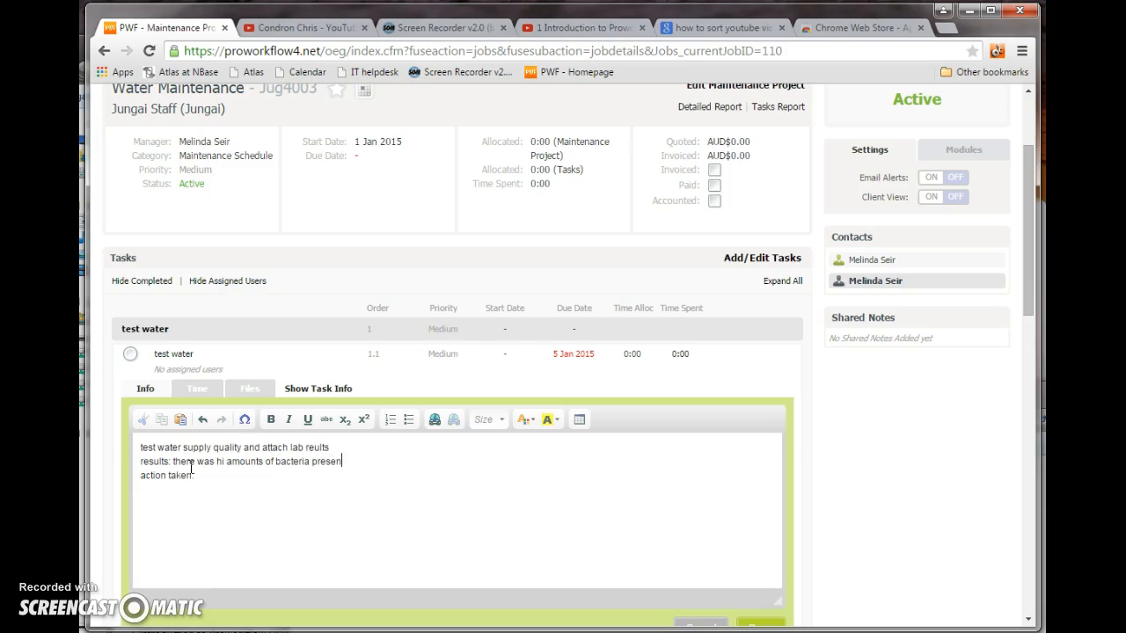
Step: Enter "we treated te tannks with aquasafe and will retest in a weeks time" as the action taken and save the info
left_click(211, 476)
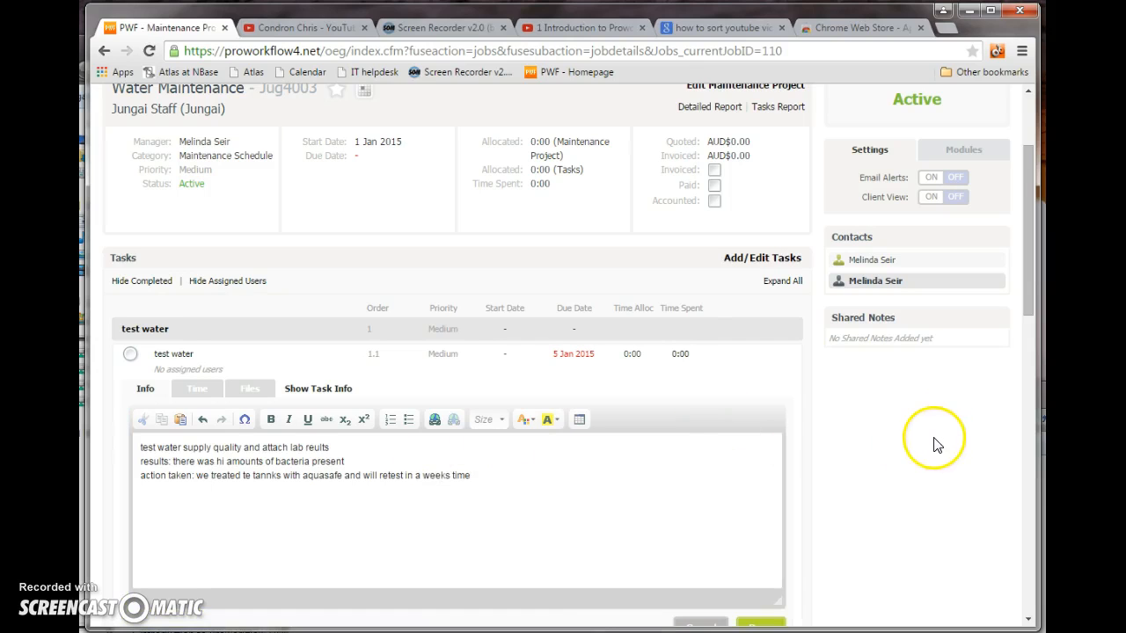
scroll(935, 440, "down", 1)
left_click(755, 561)
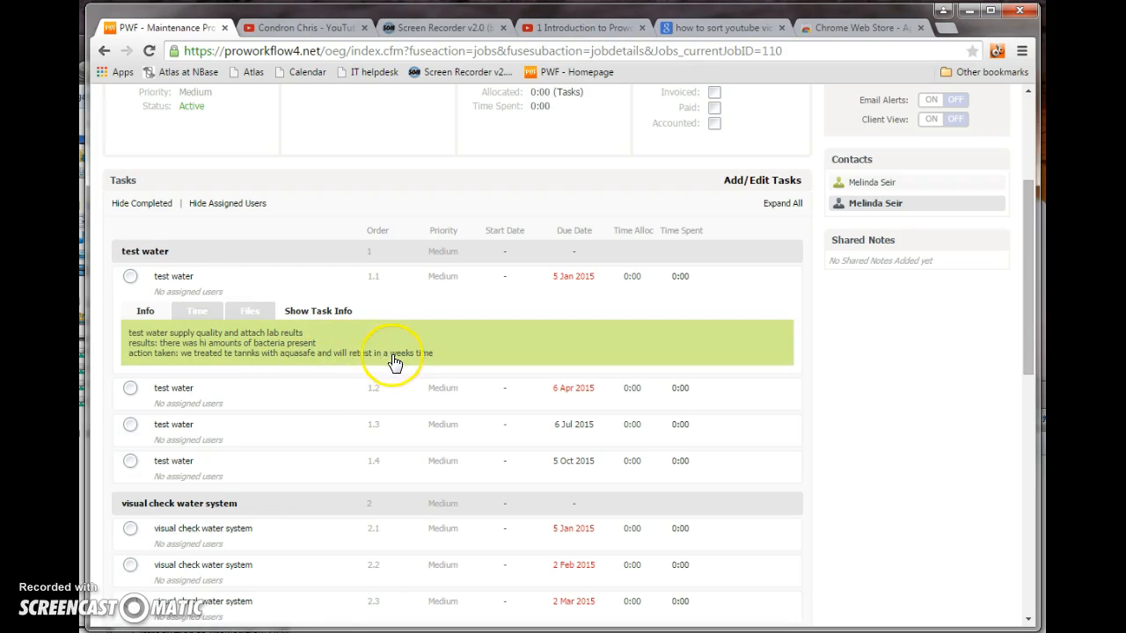
Step: Add one blank task to the Water Maintenance project, named "recheck water testing" and due 26 May 2015
scroll(397, 362, "up", 1)
scroll(398, 362, "up", 1)
scroll(395, 334, "down", 1)
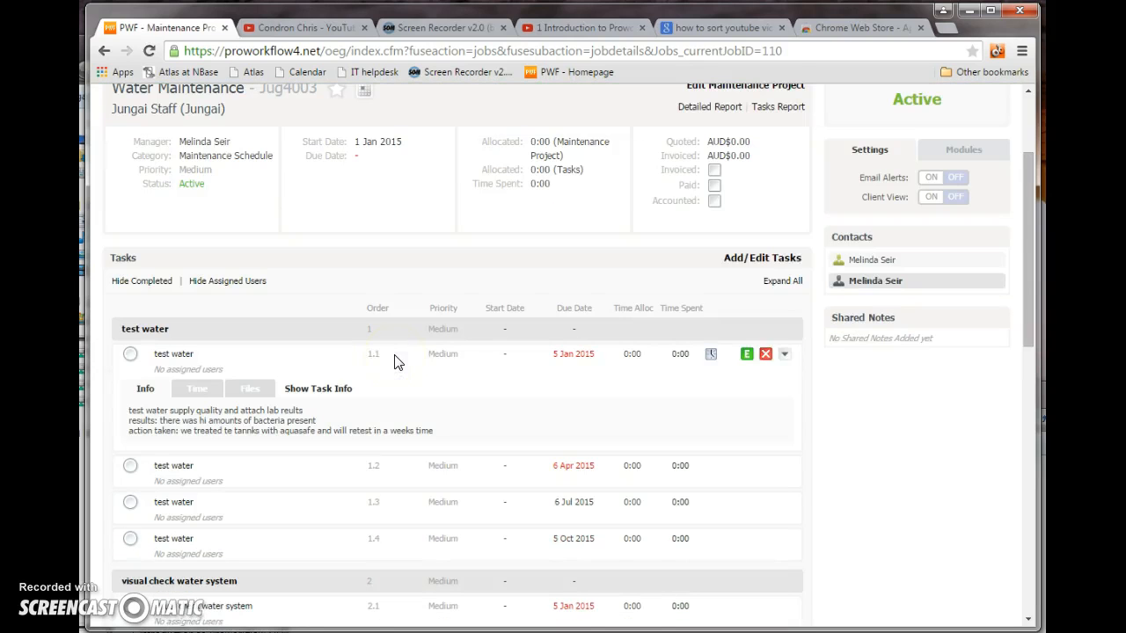
left_click(767, 260)
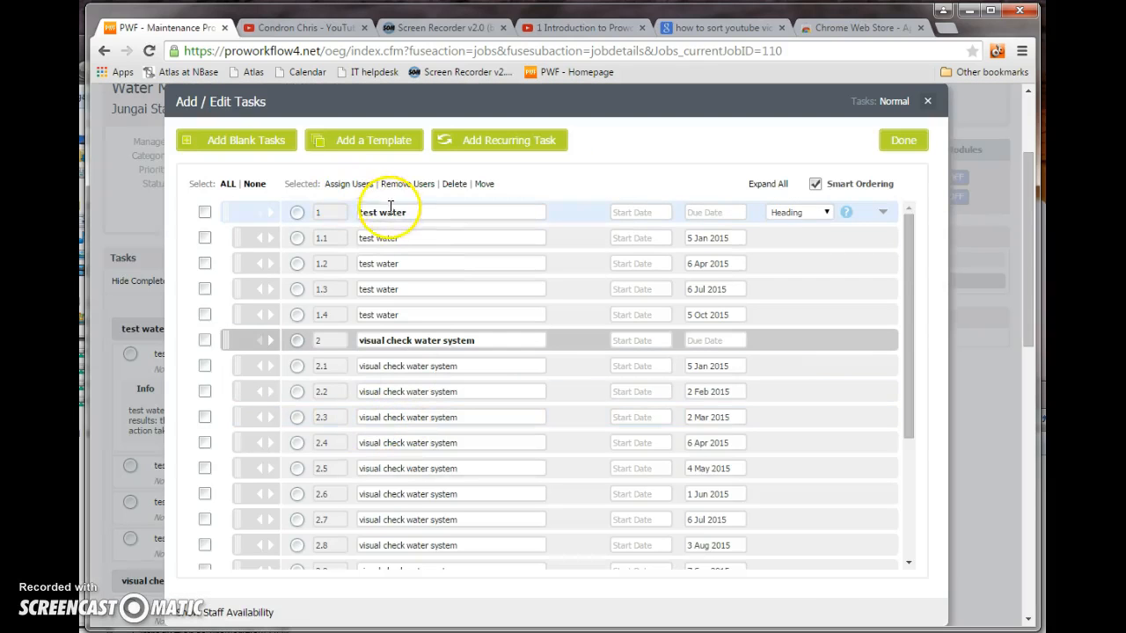
left_click(237, 142)
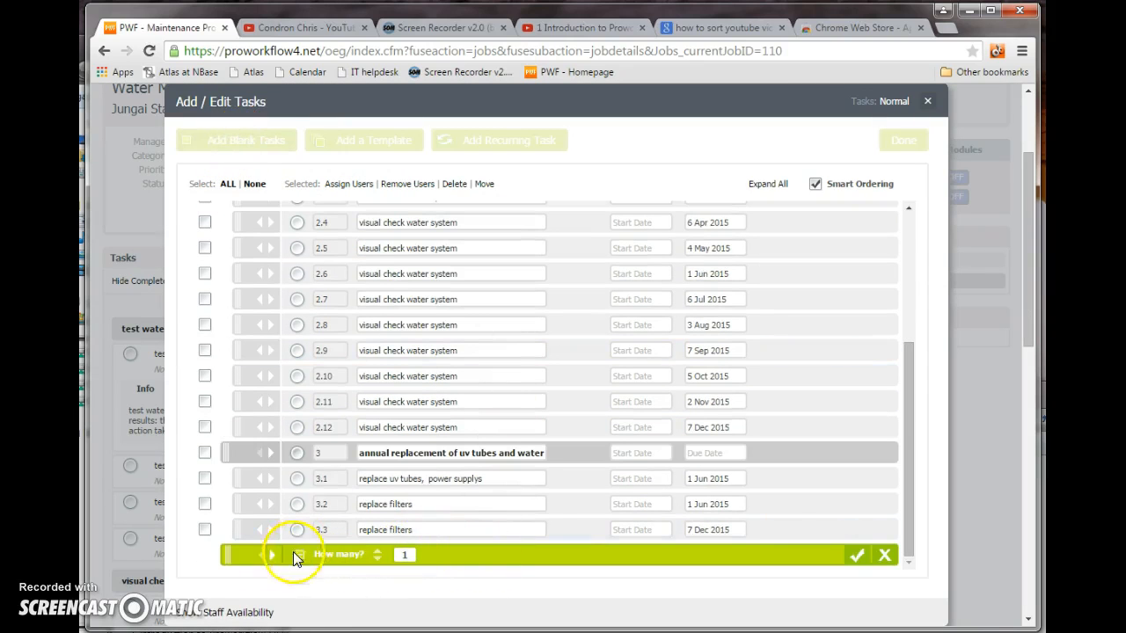
left_click(860, 556)
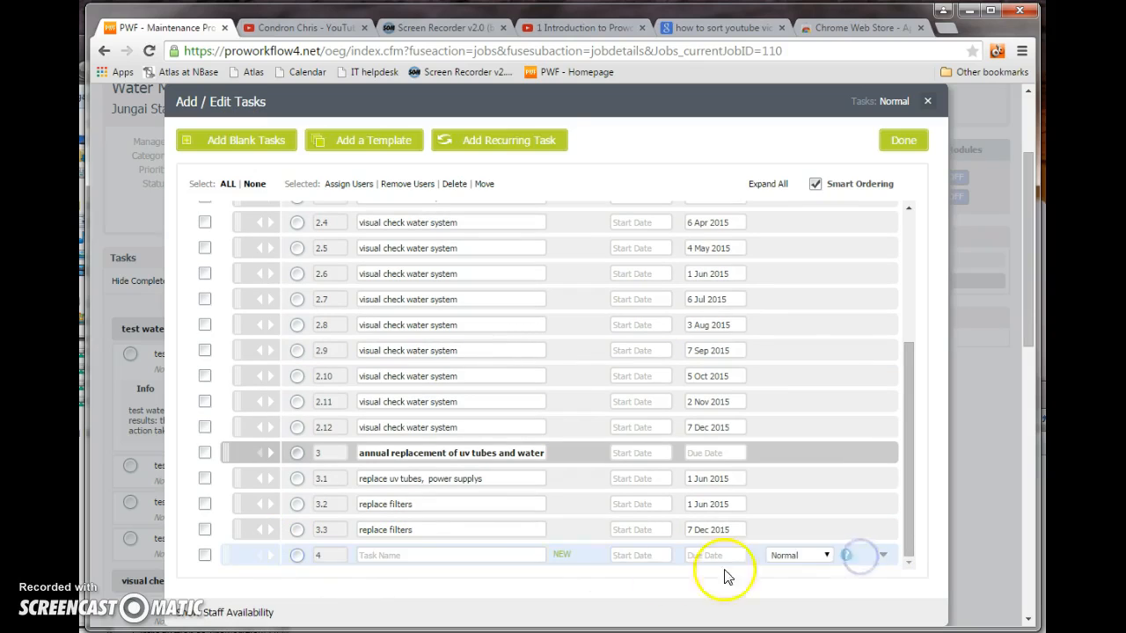
left_click(411, 555)
type("recheck water testing")
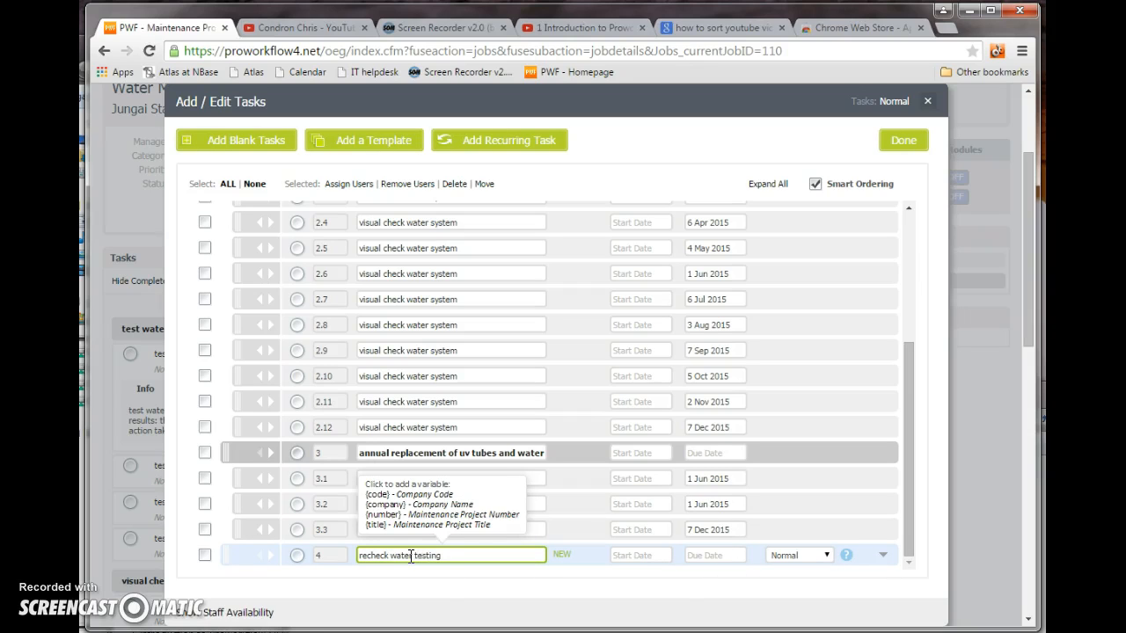
left_click(699, 555)
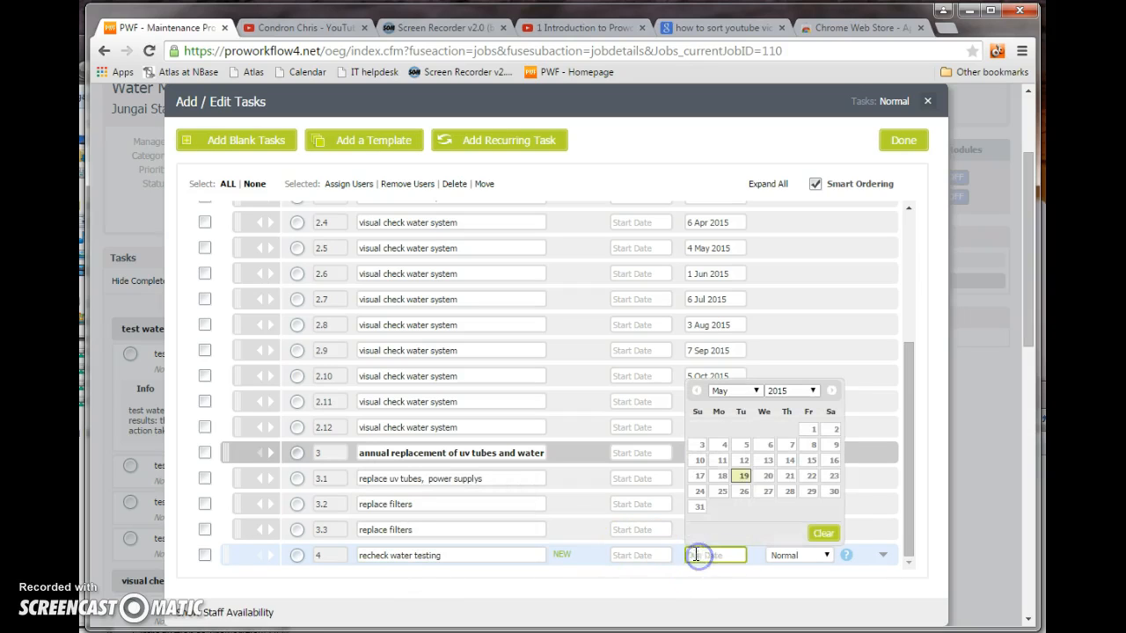
left_click(746, 491)
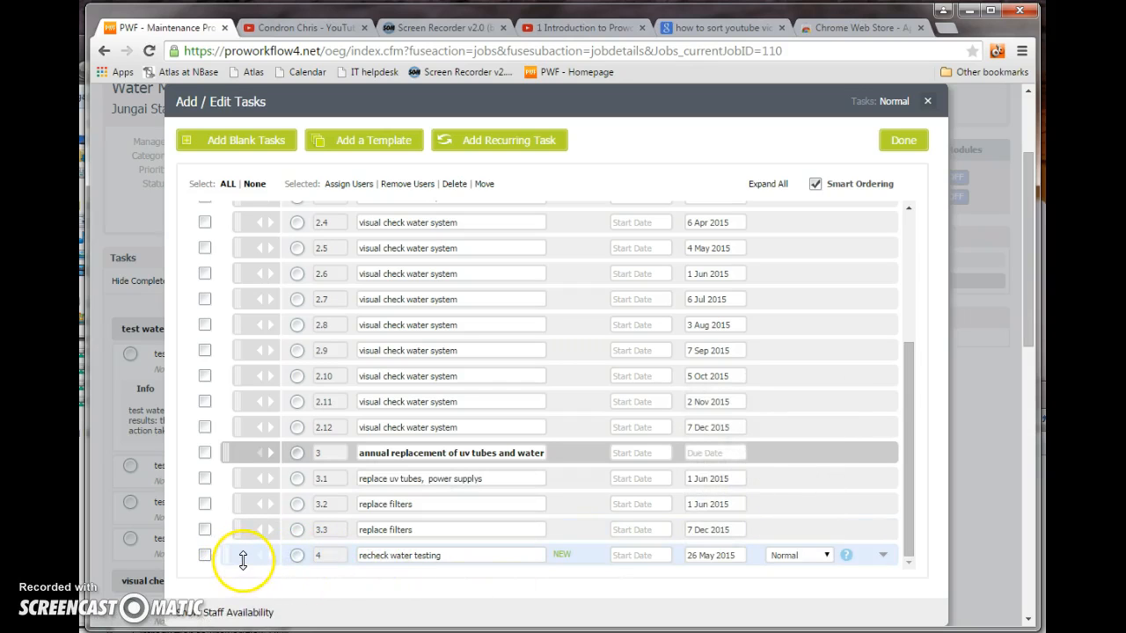
Step: Move the recheck water testing task under the test water heading as item 1.5 and finish editing the tasks
left_click_drag(243, 561, 250, 231)
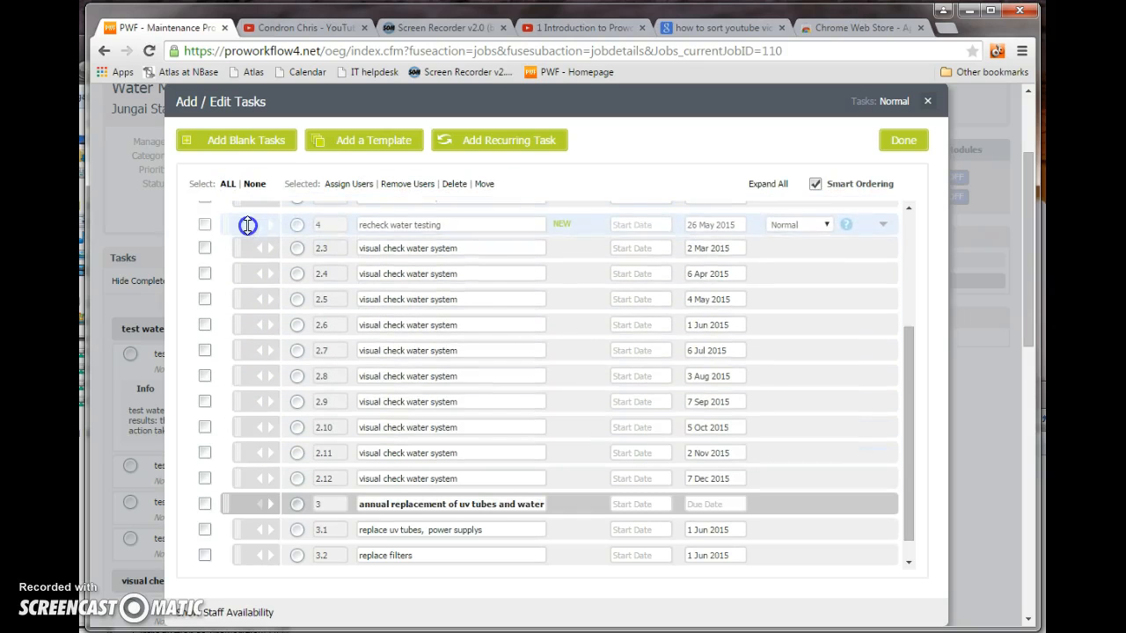
scroll(319, 306, "up", 3)
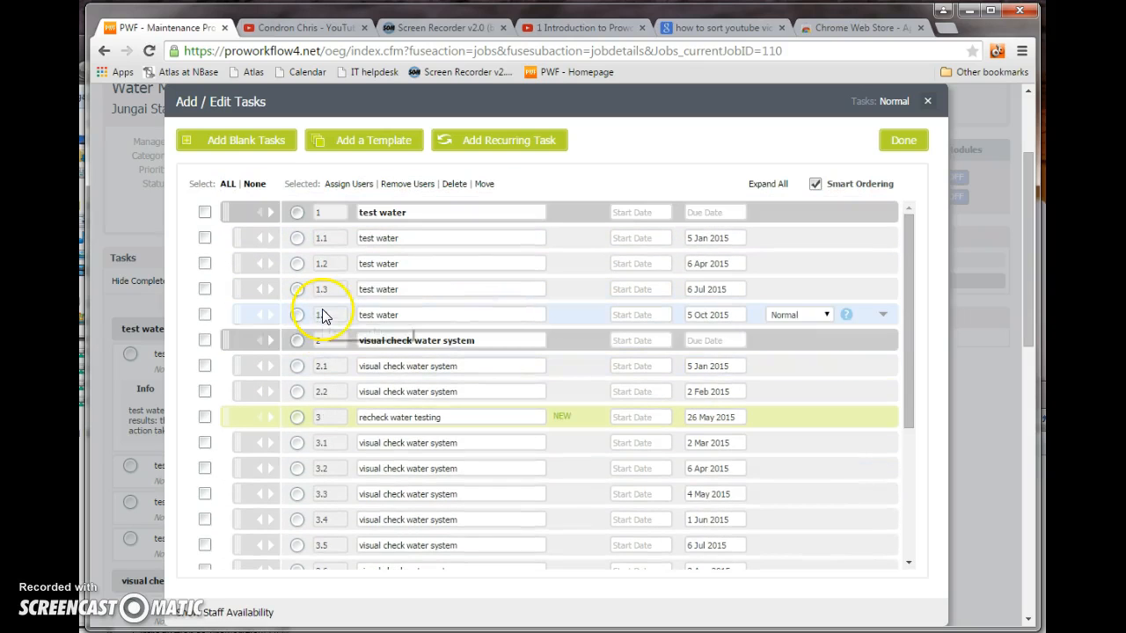
left_click_drag(253, 418, 266, 341)
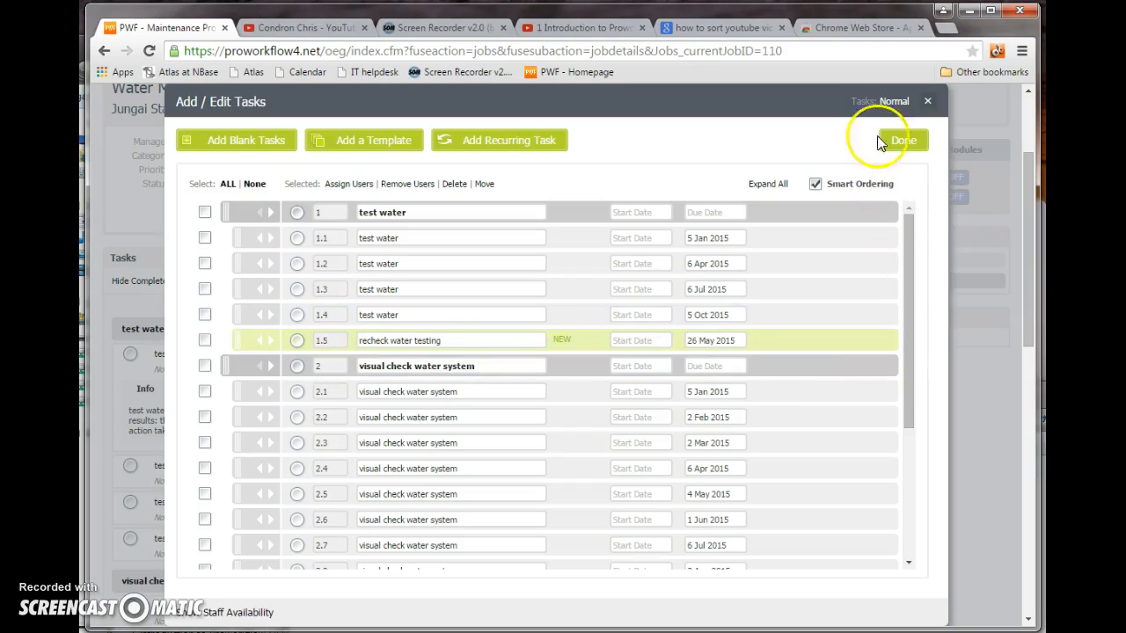
left_click(905, 144)
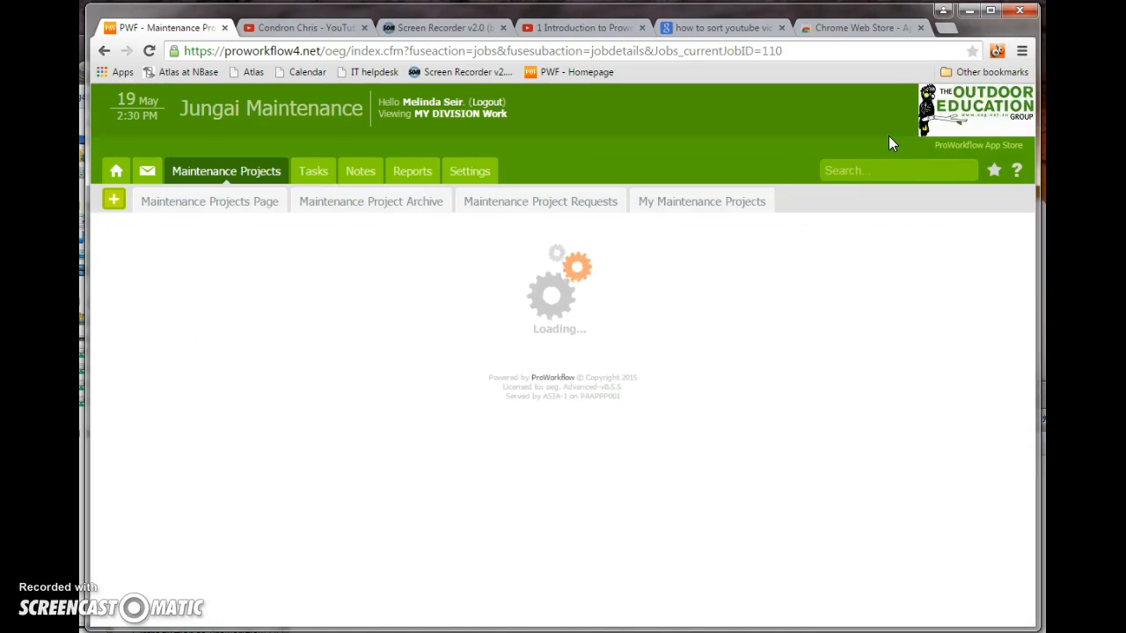
Step: Mark the test water task due 5 Jan 2015, item 1.1, as completed in the Water Maintenance project
scroll(444, 492, "down", 2)
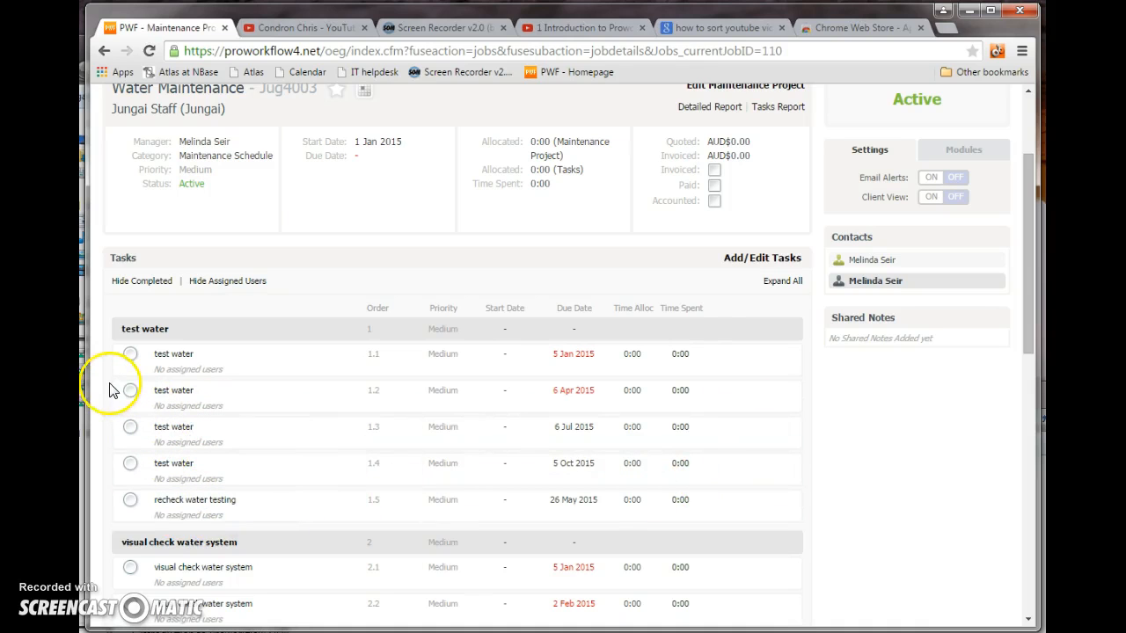
left_click(130, 355)
scroll(992, 436, "down", 4)
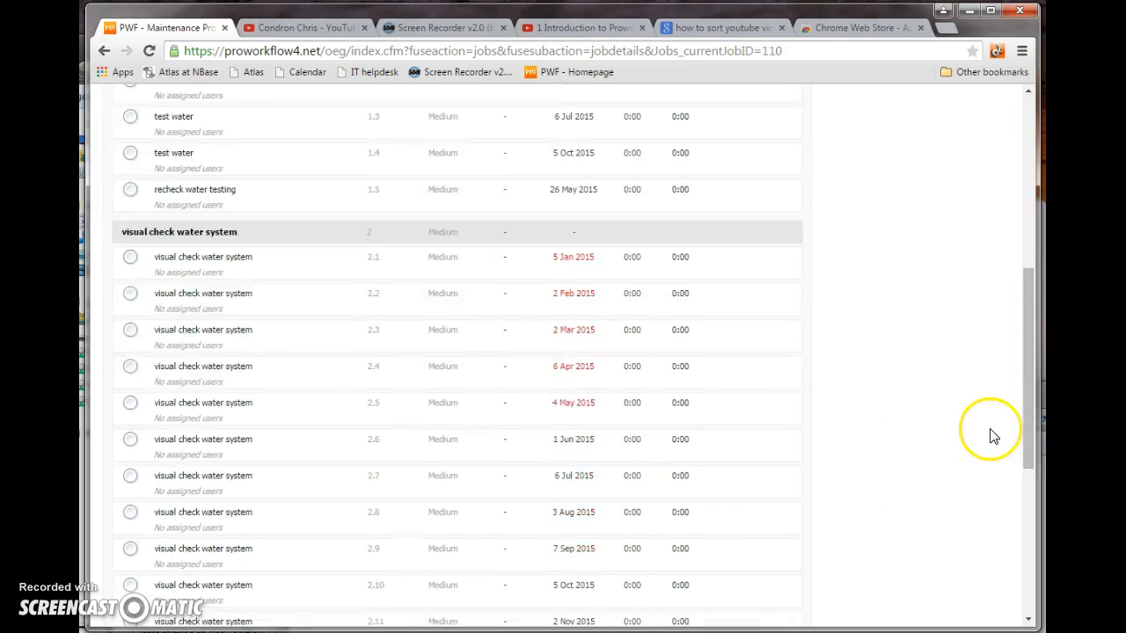
scroll(992, 435, "up", 5)
scroll(992, 433, "down", 10)
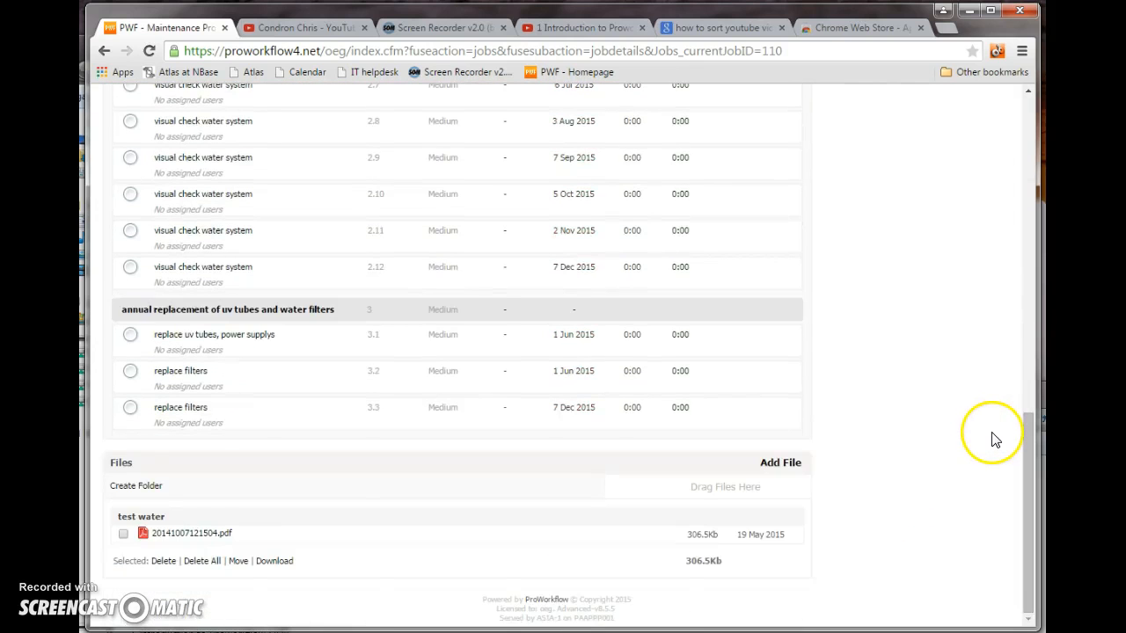
scroll(992, 436, "up", 10)
Step: Reload the project page and hide completed tasks from the Water Maintenance task list
left_click(148, 53)
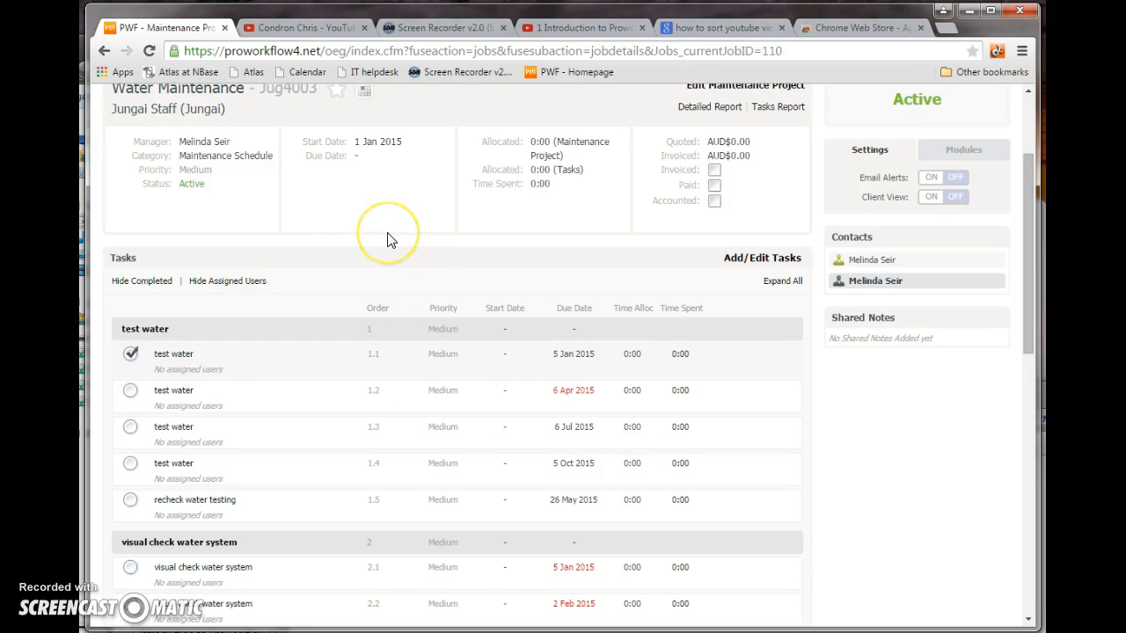
left_click(157, 282)
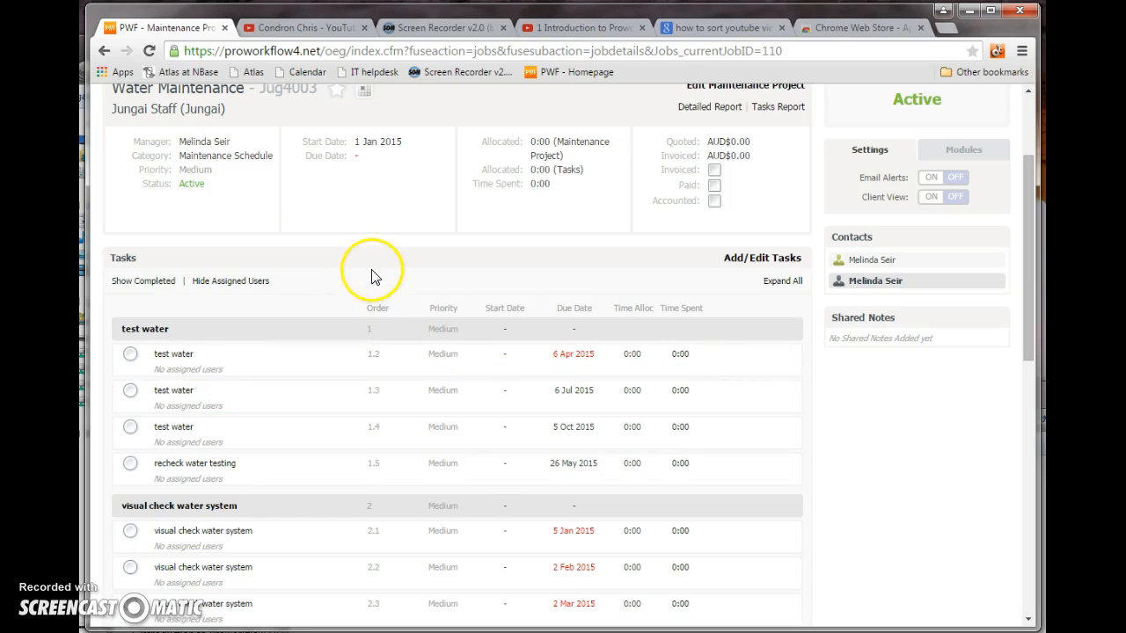
scroll(407, 250, "up", 2)
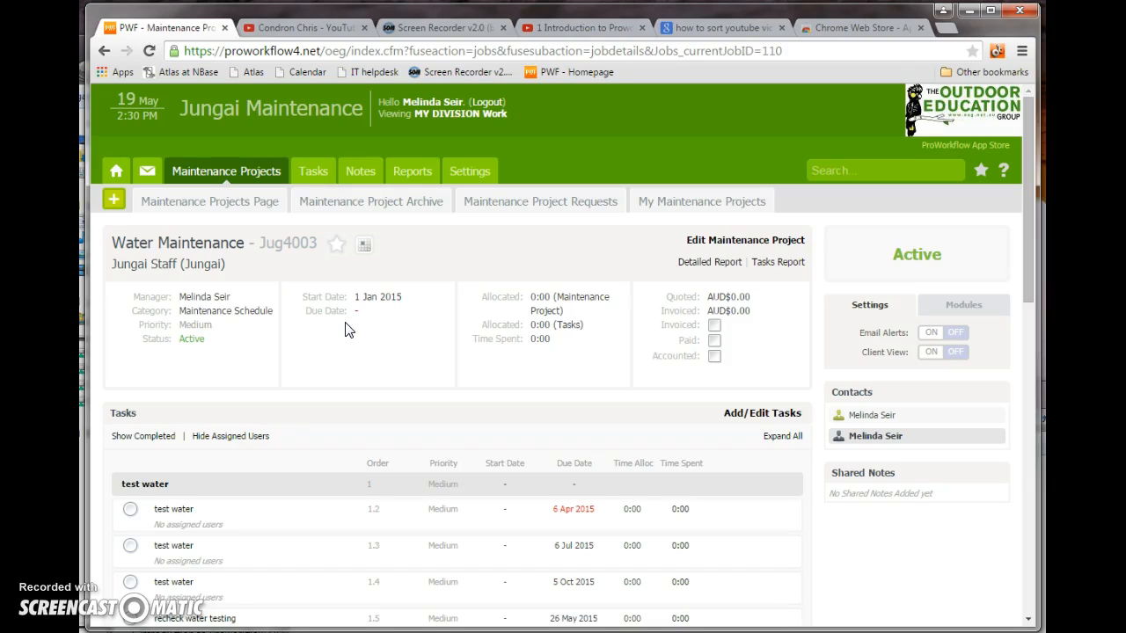
scroll(317, 284, "down", 2)
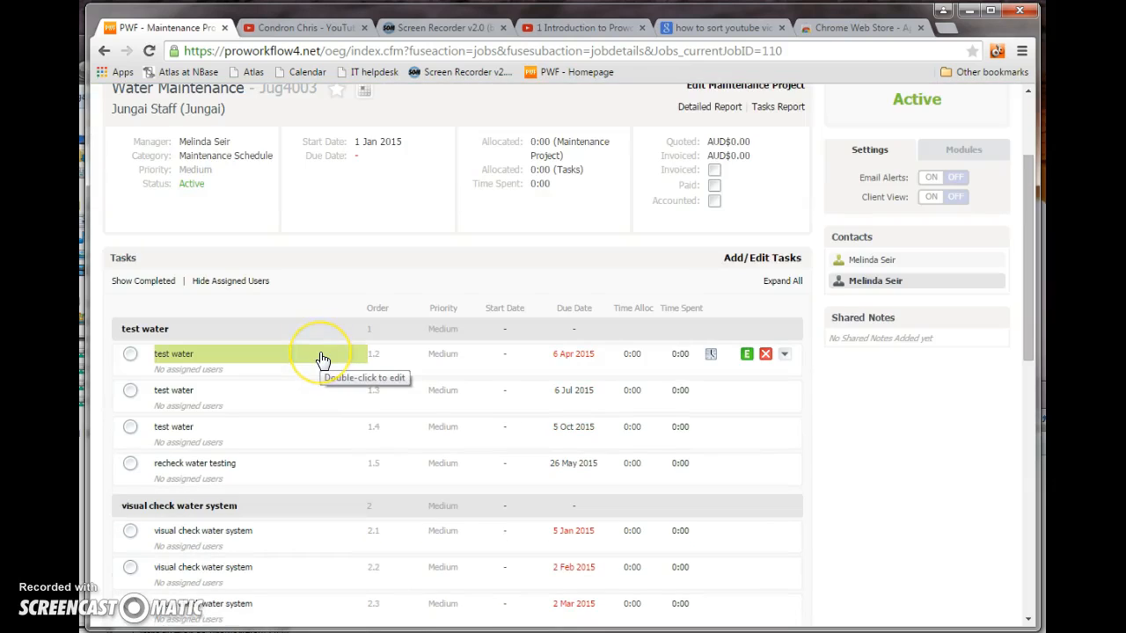
scroll(323, 360, "up", 2)
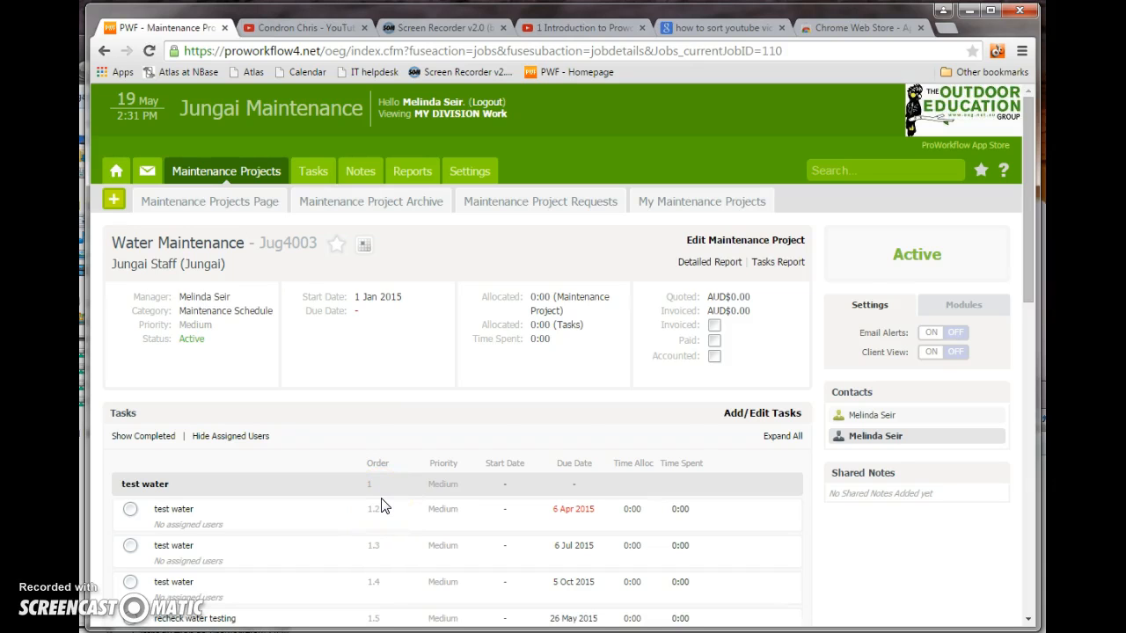
scroll(381, 505, "down", 2)
left_click(149, 330)
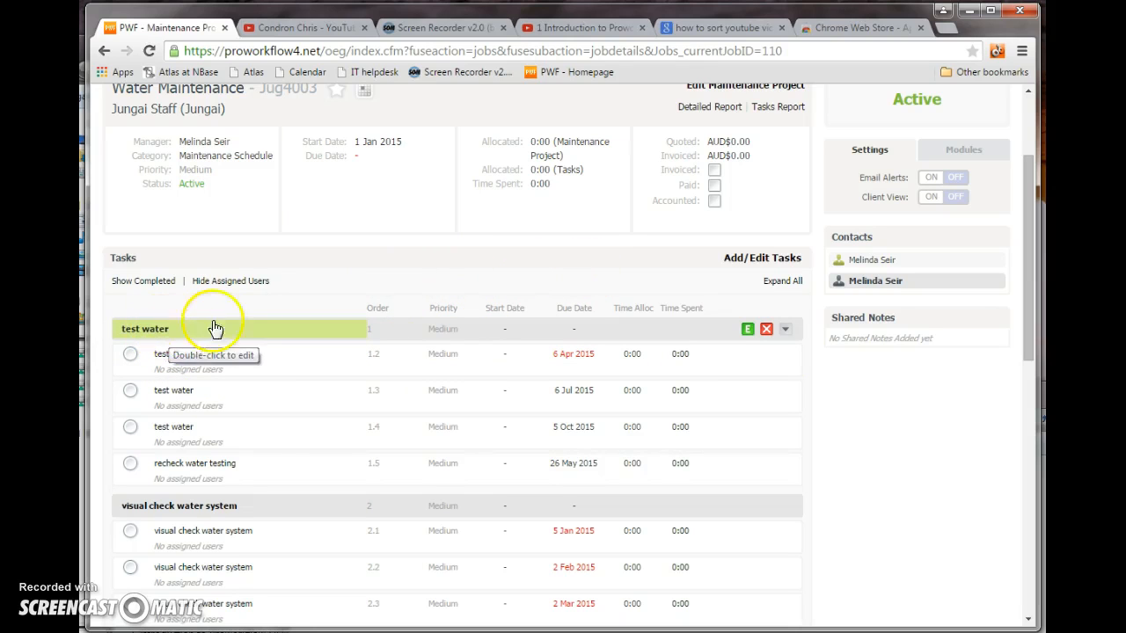
Step: Open the project's tasks for editing and choose the Heading style for test water item 1
left_click(769, 262)
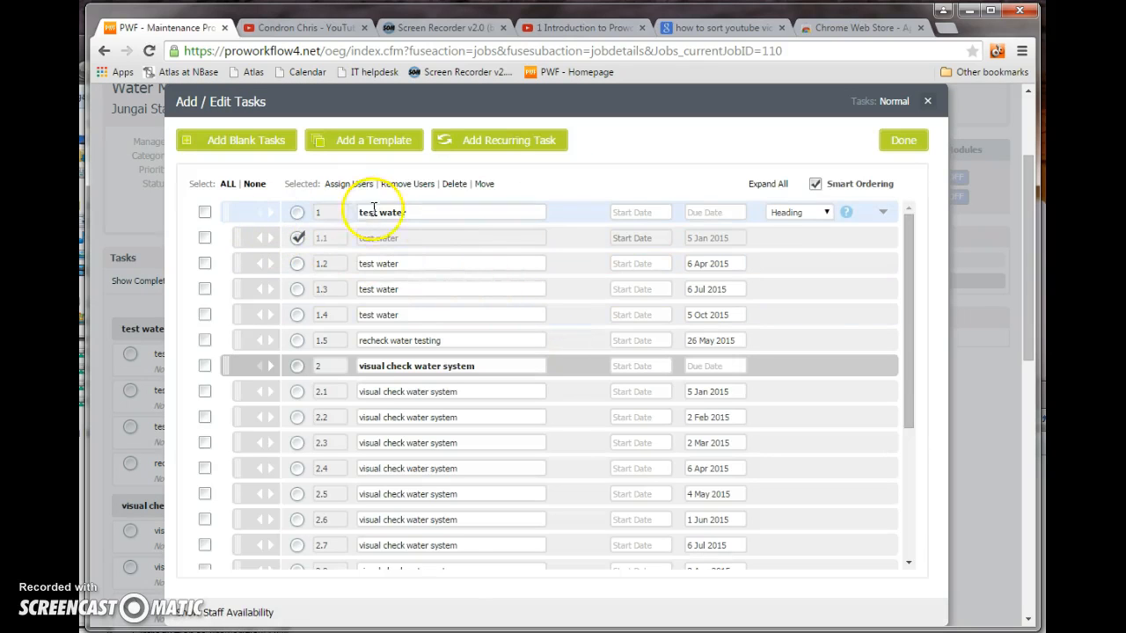
left_click(827, 215)
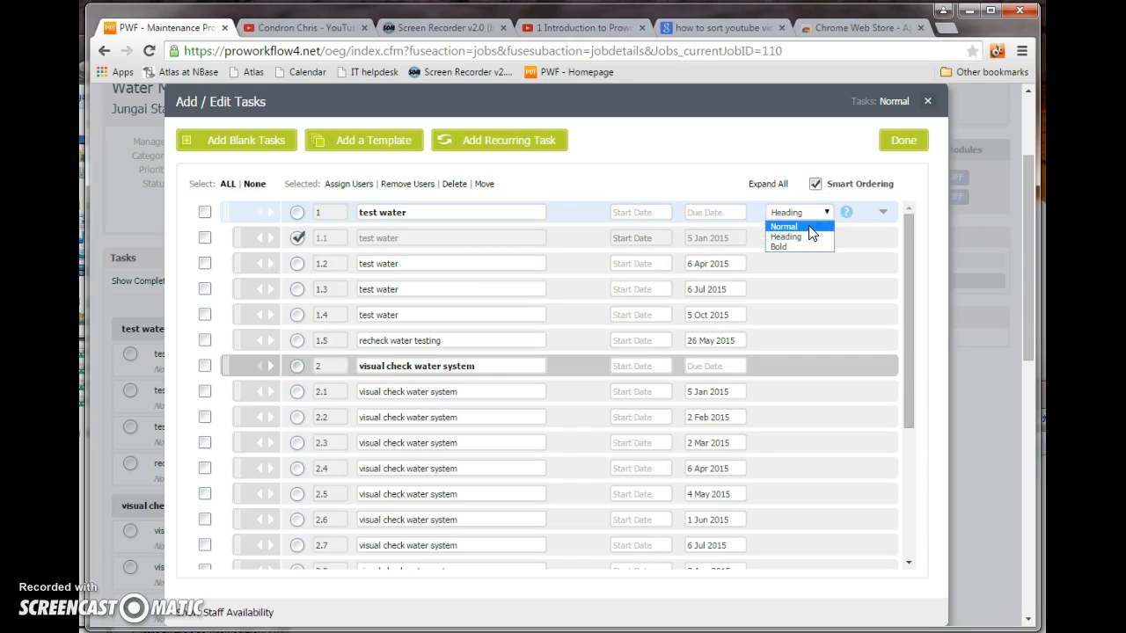
left_click(809, 239)
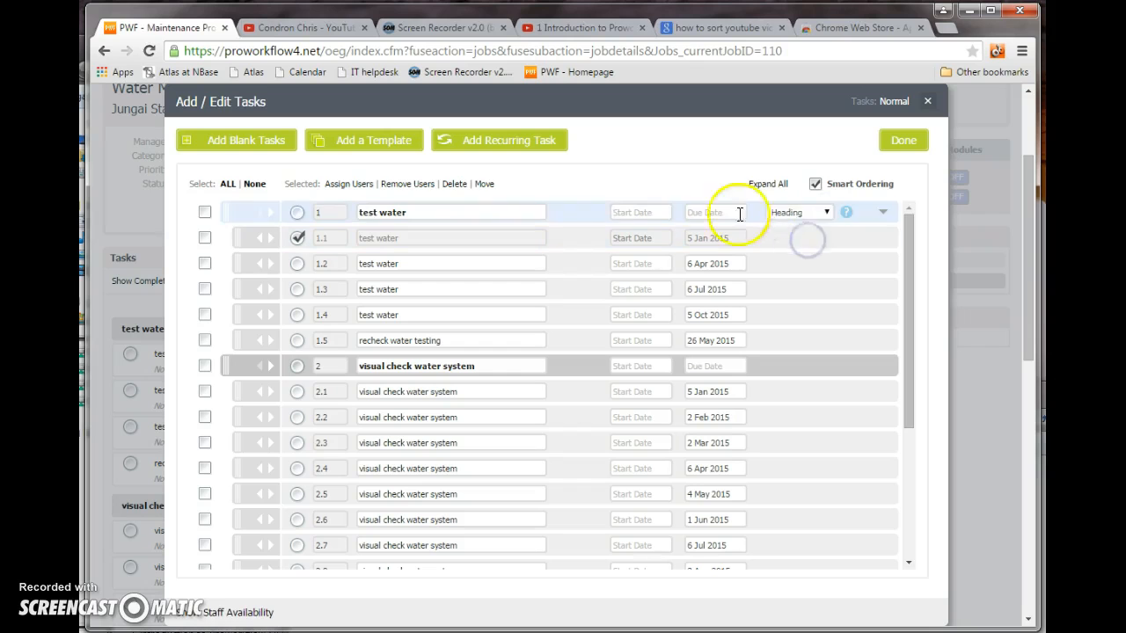
Step: Try the Heading style on completed test water item 1.1 and return it to Normal
left_click(827, 239)
left_click(802, 258)
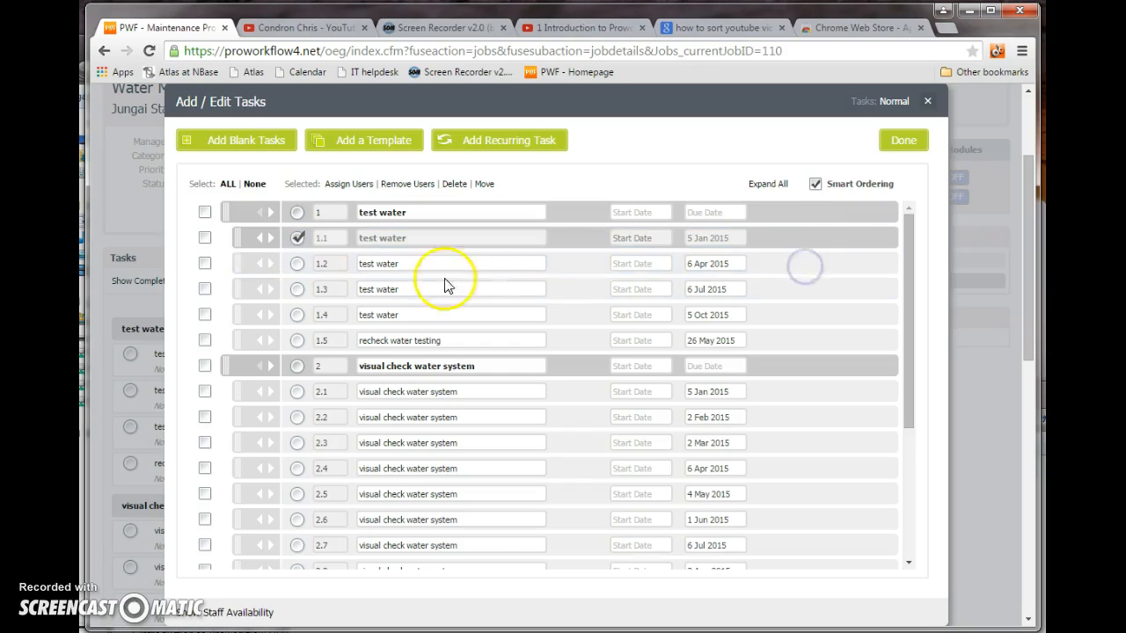
left_click(827, 239)
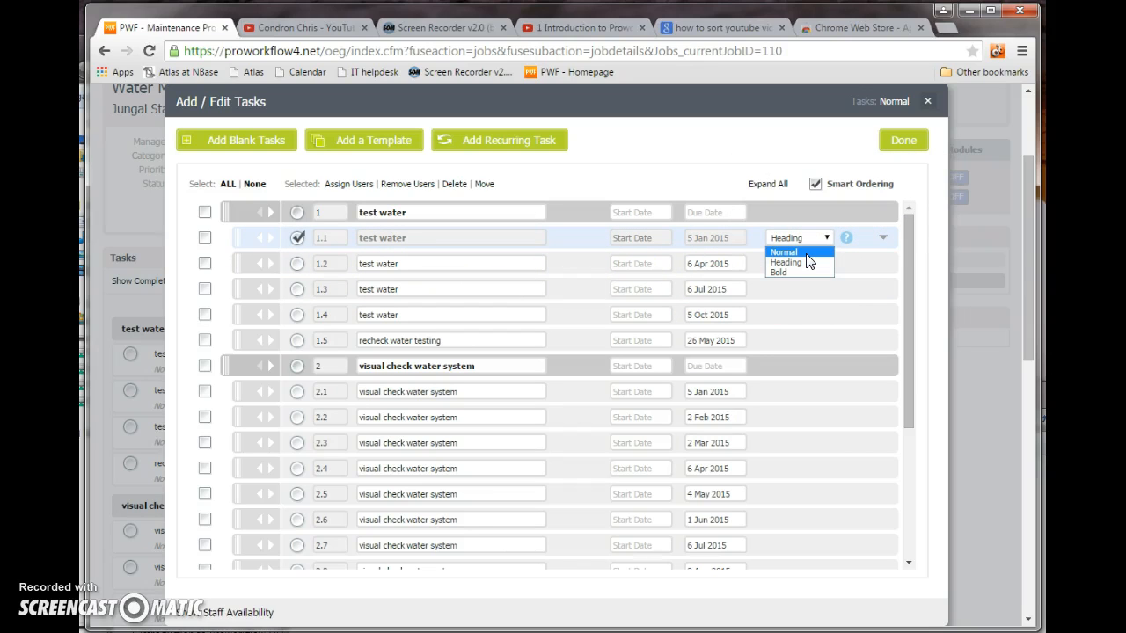
left_click(805, 254)
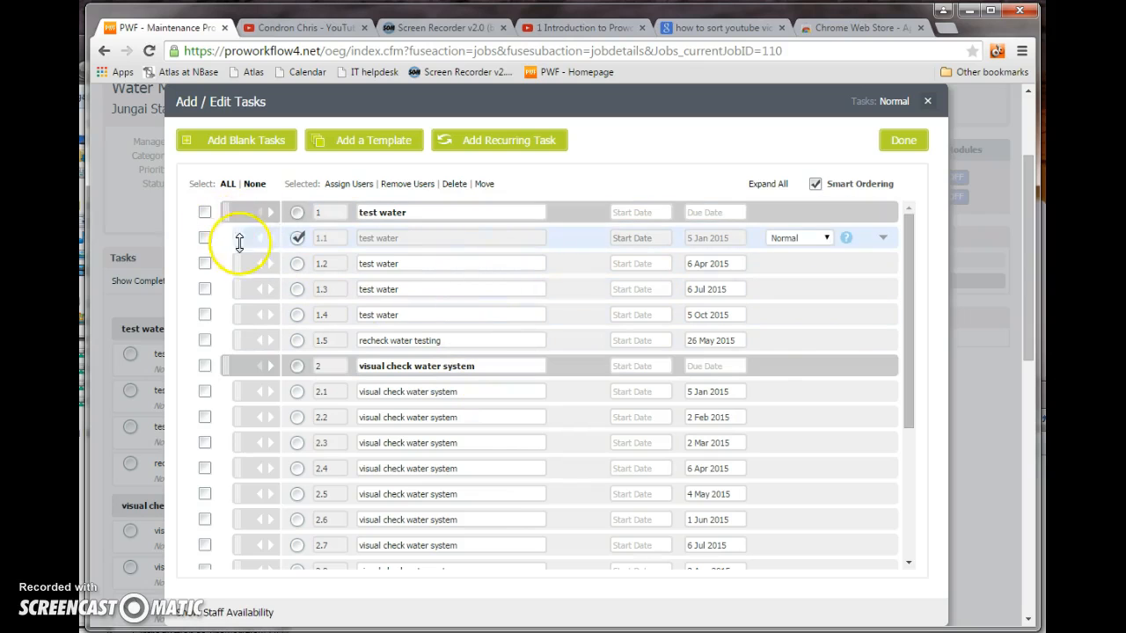
Step: Try selecting all tasks for a bulk action, clear the selection and close the task editing window
left_click(299, 239)
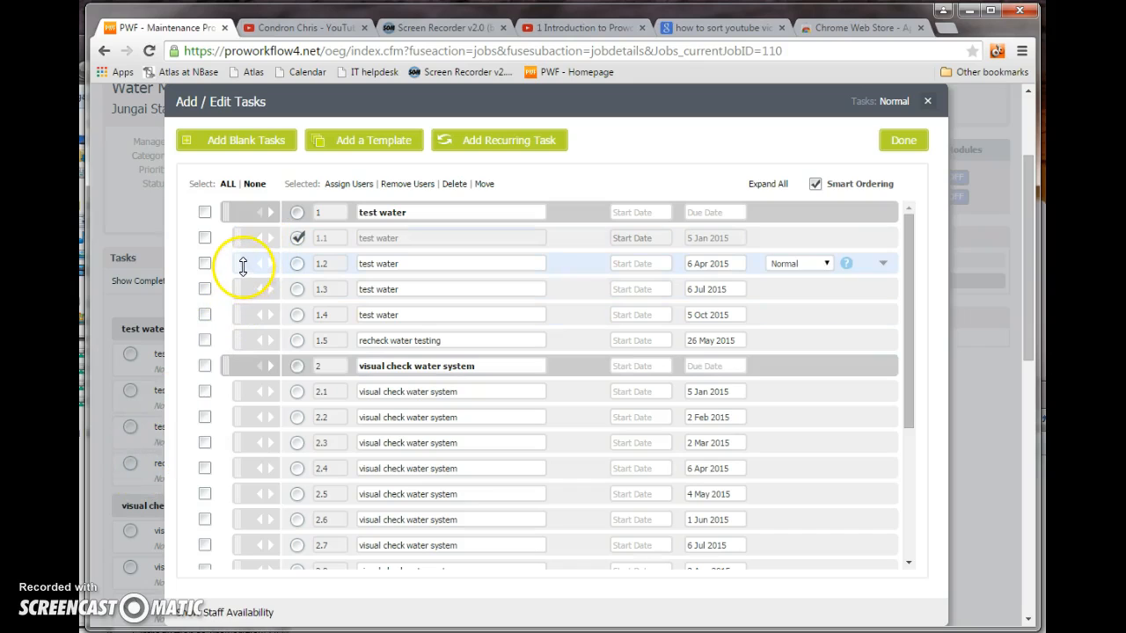
mouse_move(247, 267)
left_mouse_down()
mouse_move(251, 221)
mouse_move(249, 276)
mouse_move(244, 267)
left_mouse_up()
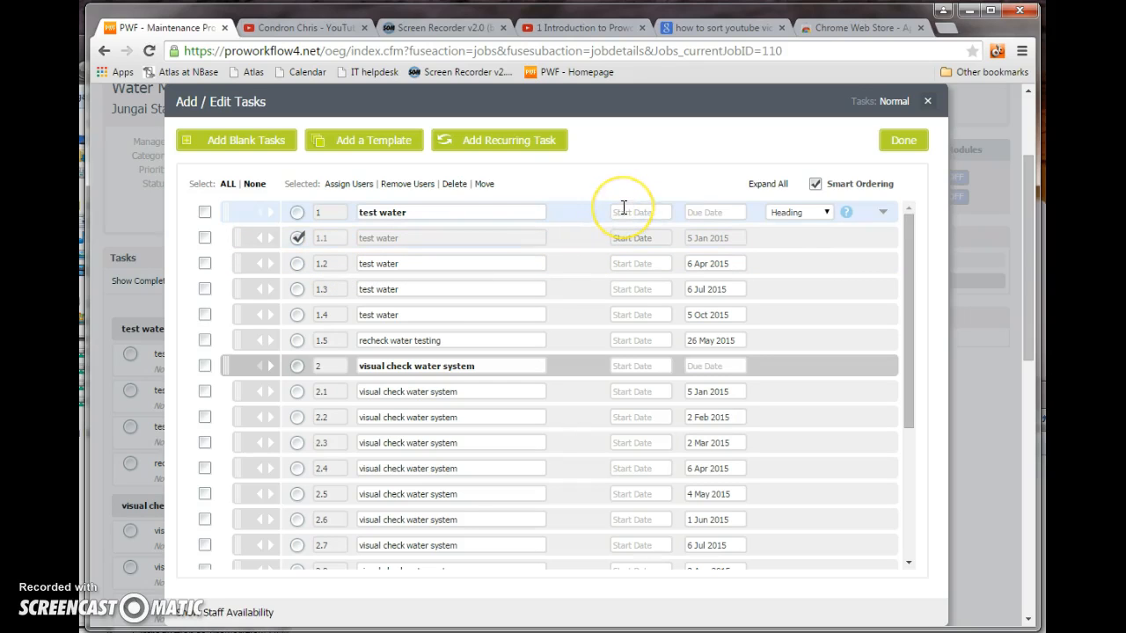
left_click(627, 162)
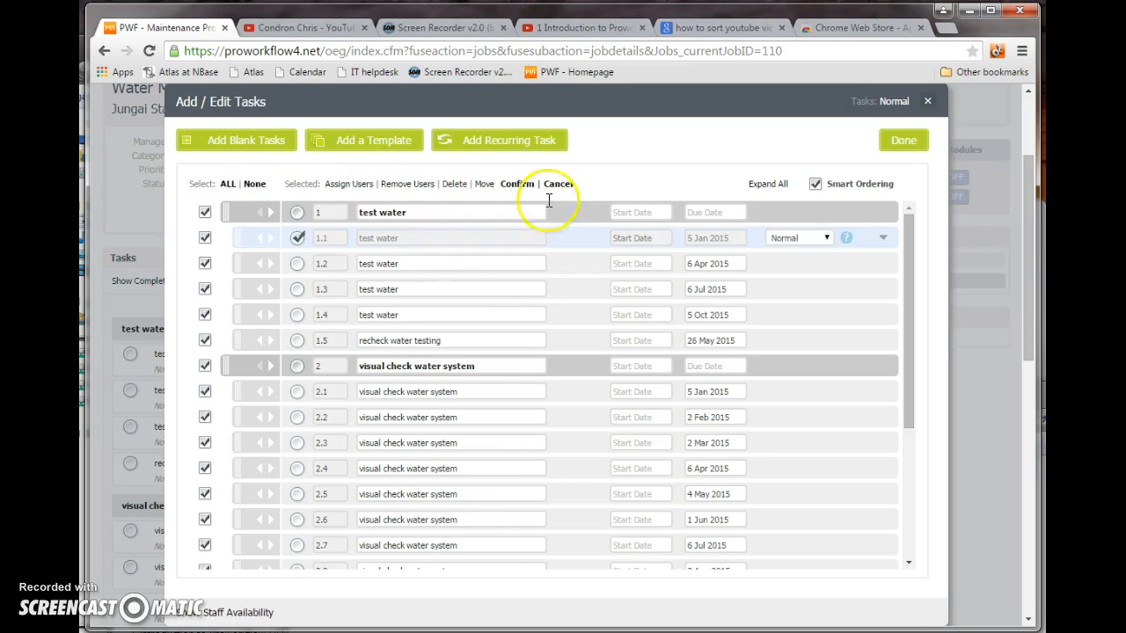
left_click(227, 186)
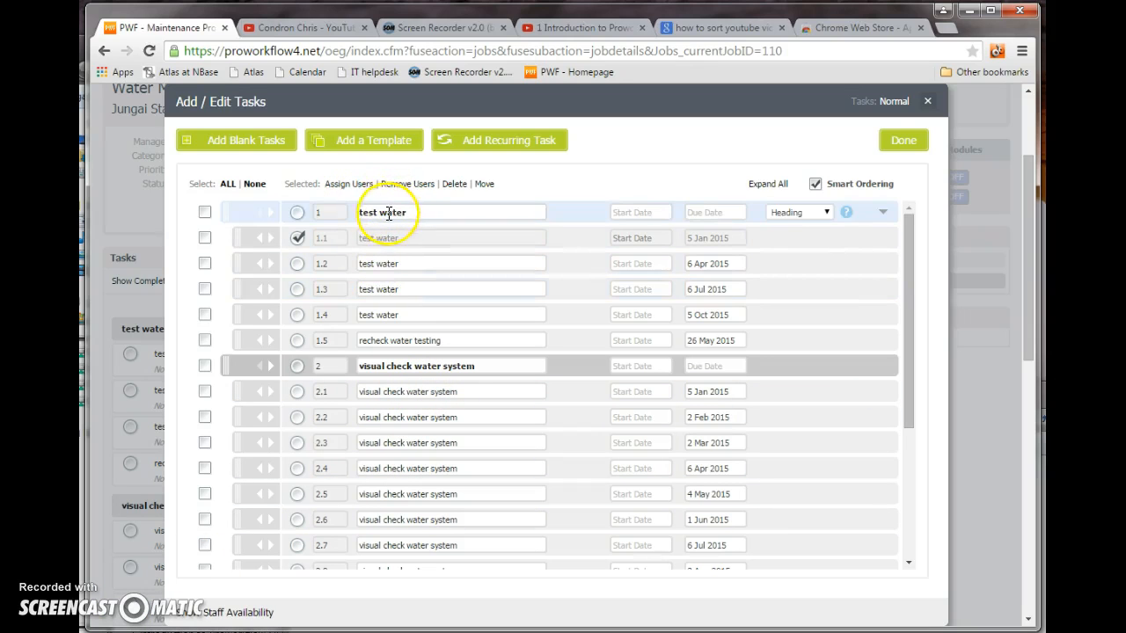
left_click(926, 101)
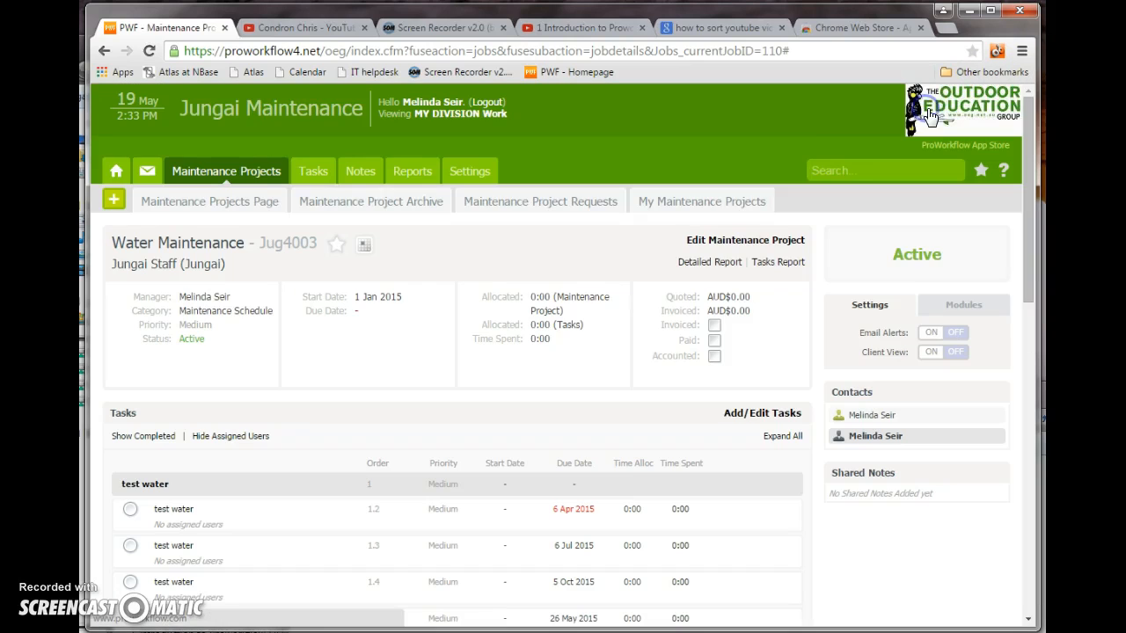
Step: Go to the list of maintenance projects and reopen the Water Maintenance project from the Maintenance Schedule
left_click(212, 173)
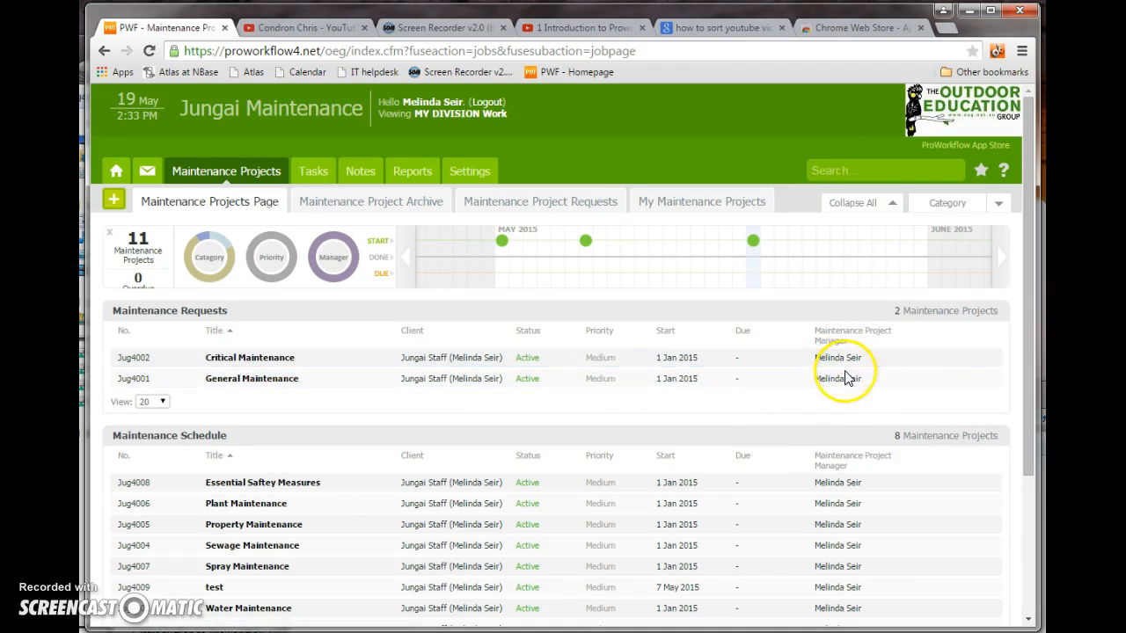
mouse_move(846, 378)
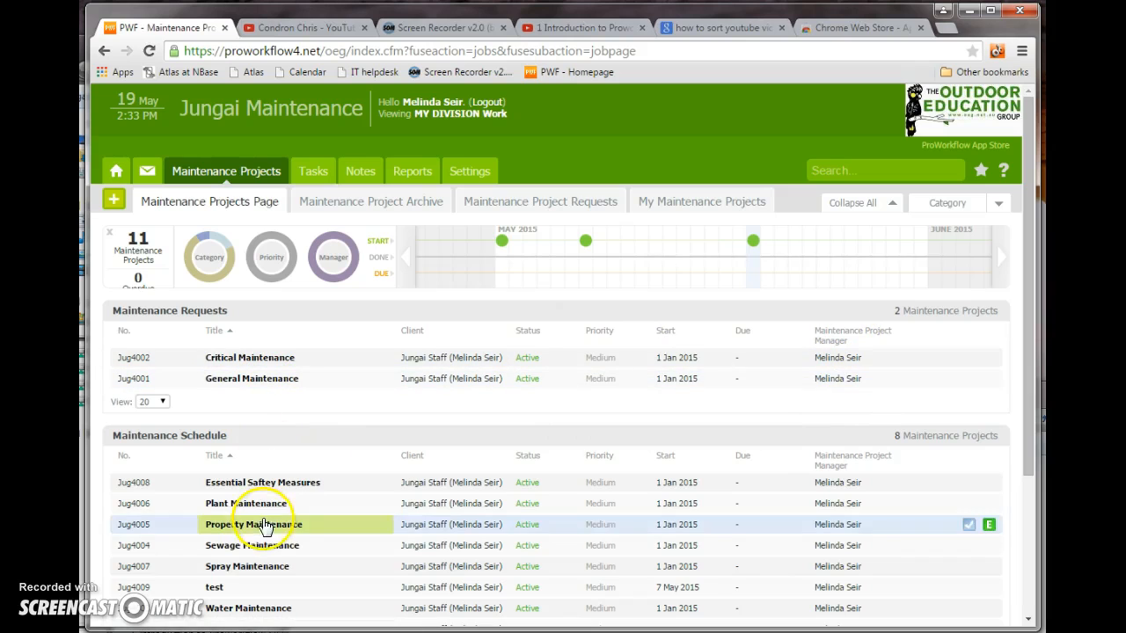
left_click(246, 609)
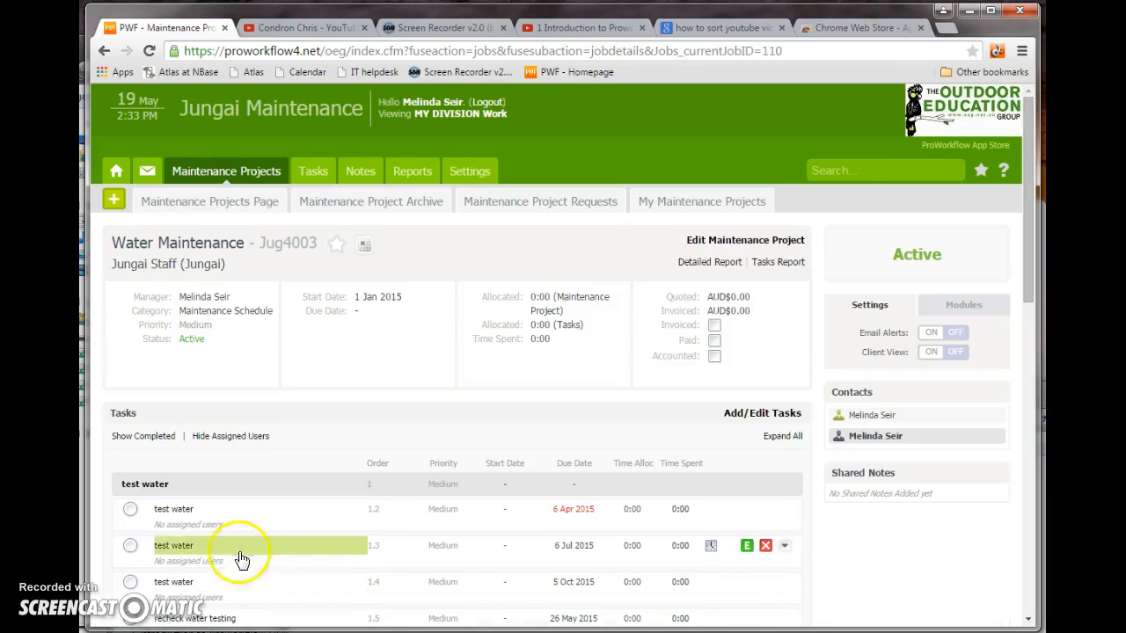
Step: View the staff assignment options for test water item 1.2 and return to the maintenance projects list
scroll(272, 488, "down", 1)
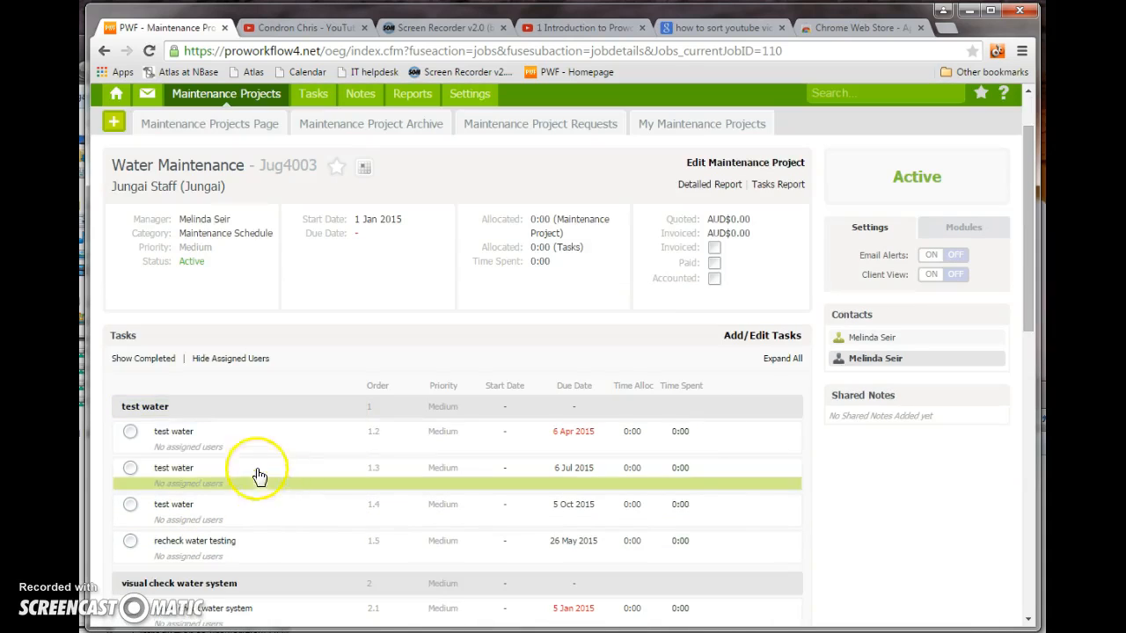
left_click(187, 450)
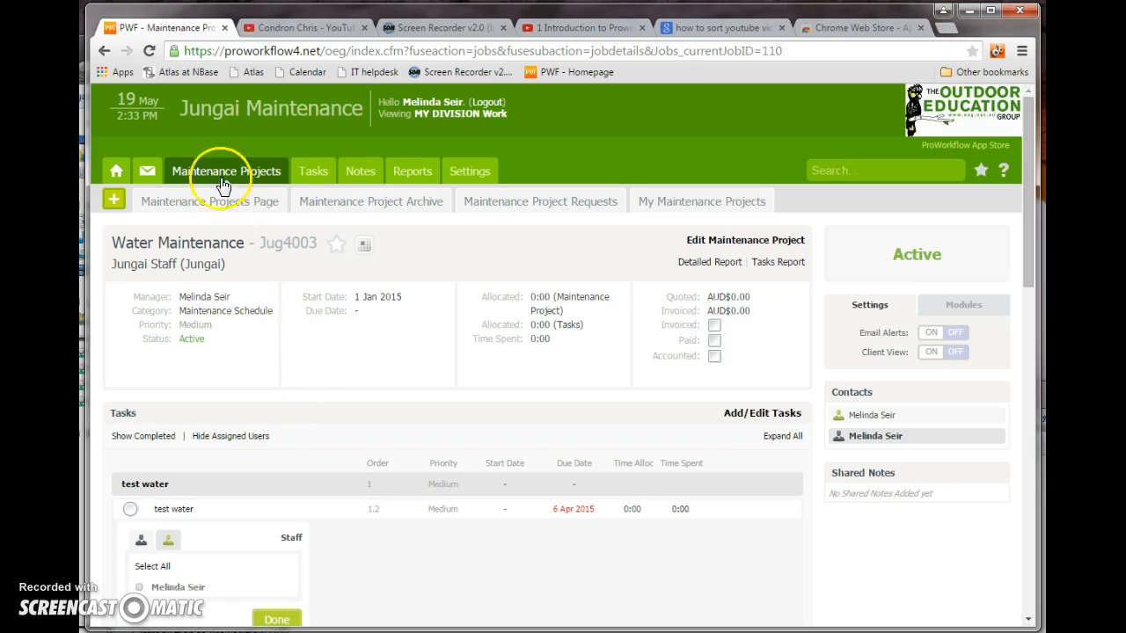
left_click(213, 205)
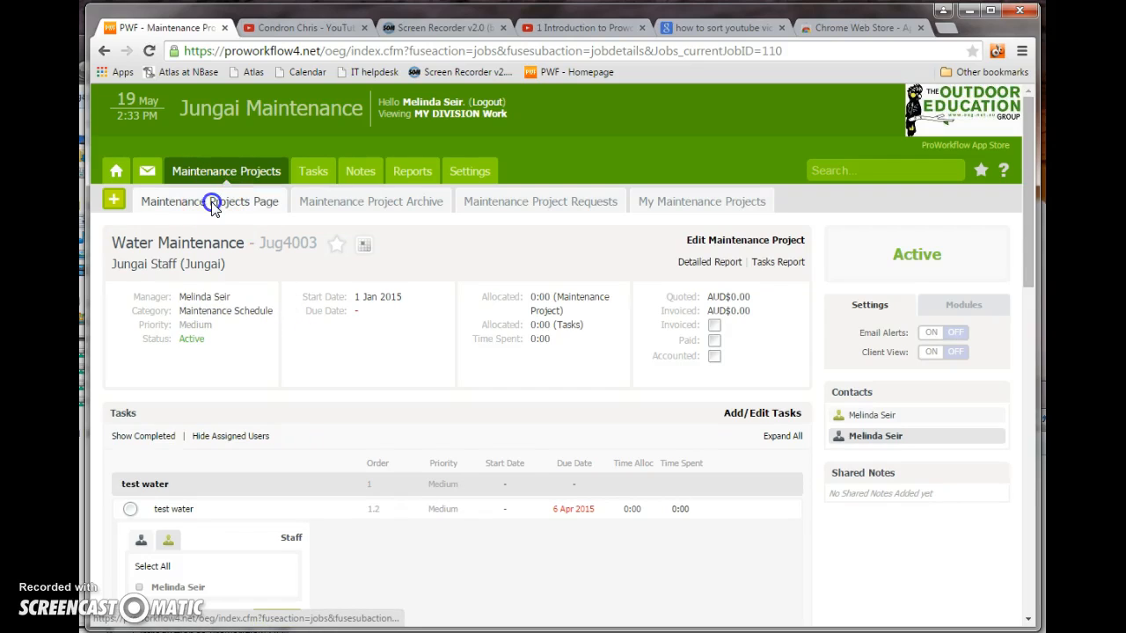